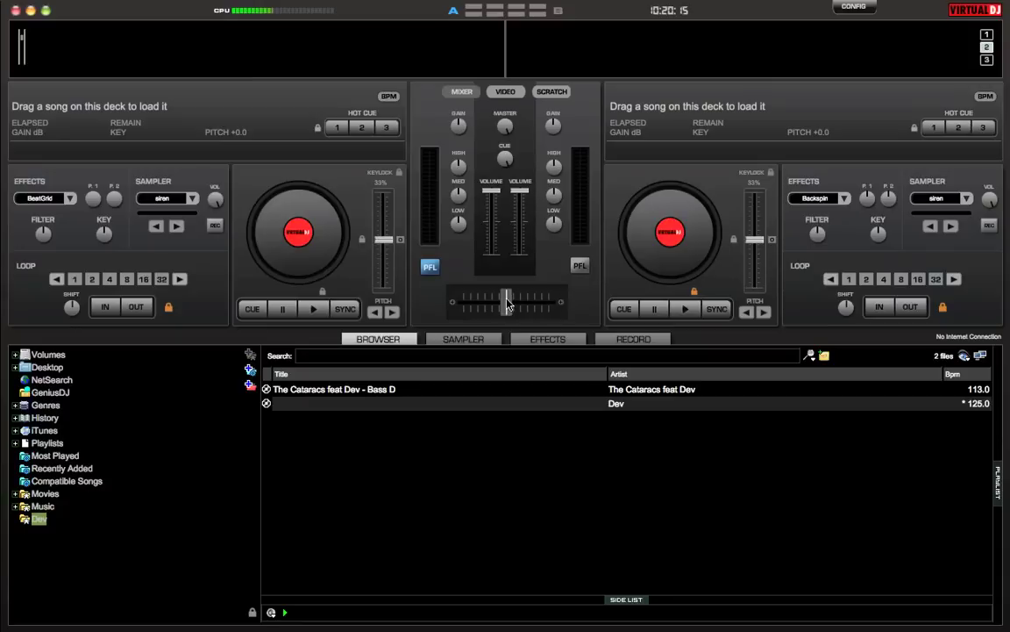
Sweep the crossfader to both sides and back to centre, and switch headphone monitoring to deck B and back to deck A.
drag(507, 303, 463, 303)
drag(464, 305, 511, 305)
mouse_move(516, 307)
mouse_down()
mouse_move(458, 306)
mouse_move(513, 305)
mouse_move(454, 272)
mouse_move(511, 306)
mouse_up()
drag(506, 301, 439, 305)
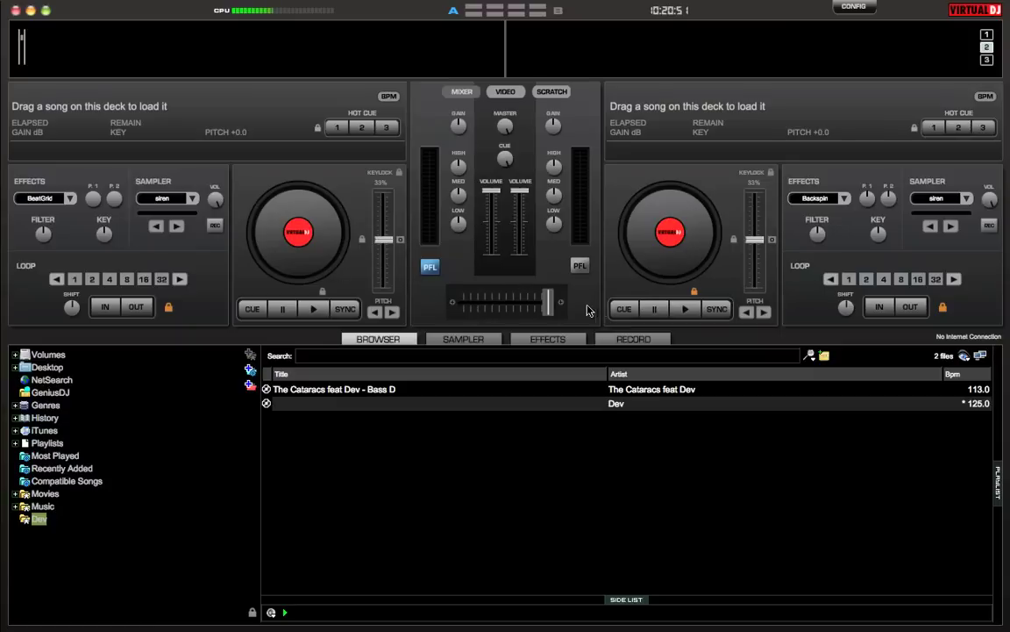
drag(462, 301, 513, 307)
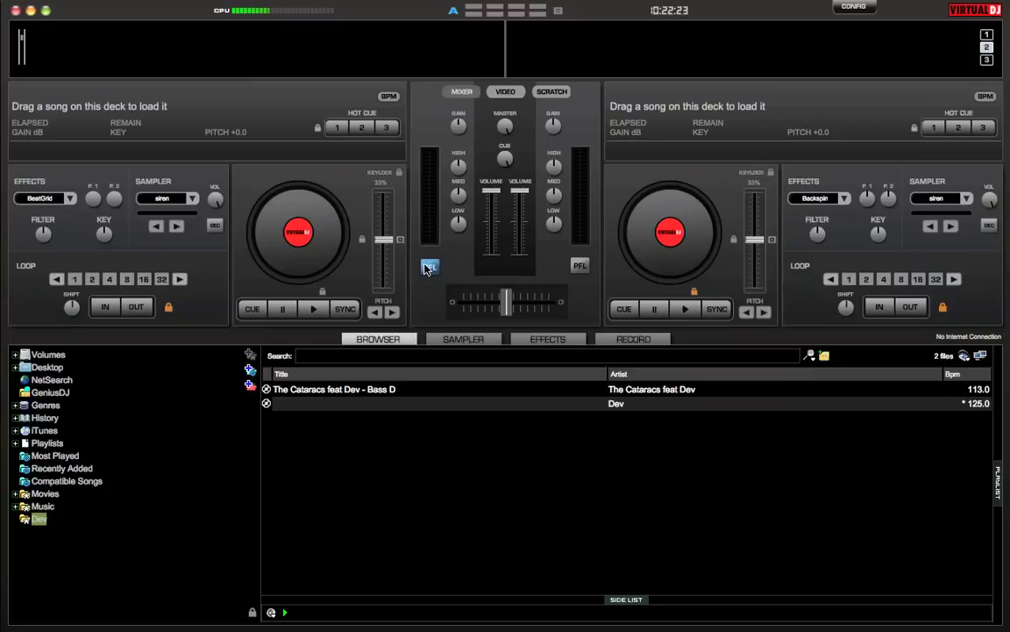
click(579, 265)
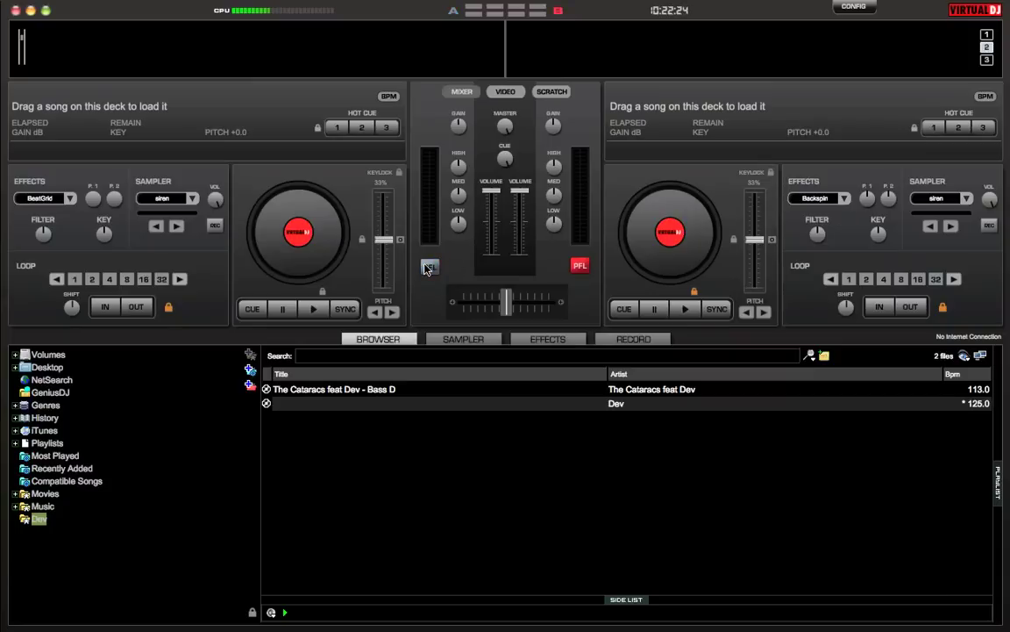
click(577, 269)
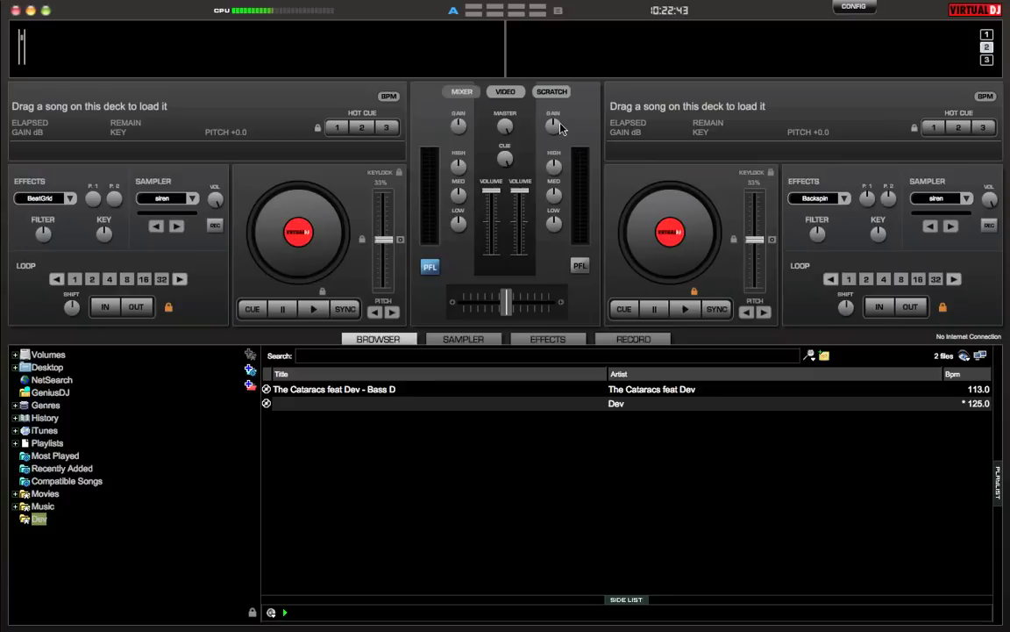
View the video and scratch sections of the centre console, and return to the mixer.
click(507, 93)
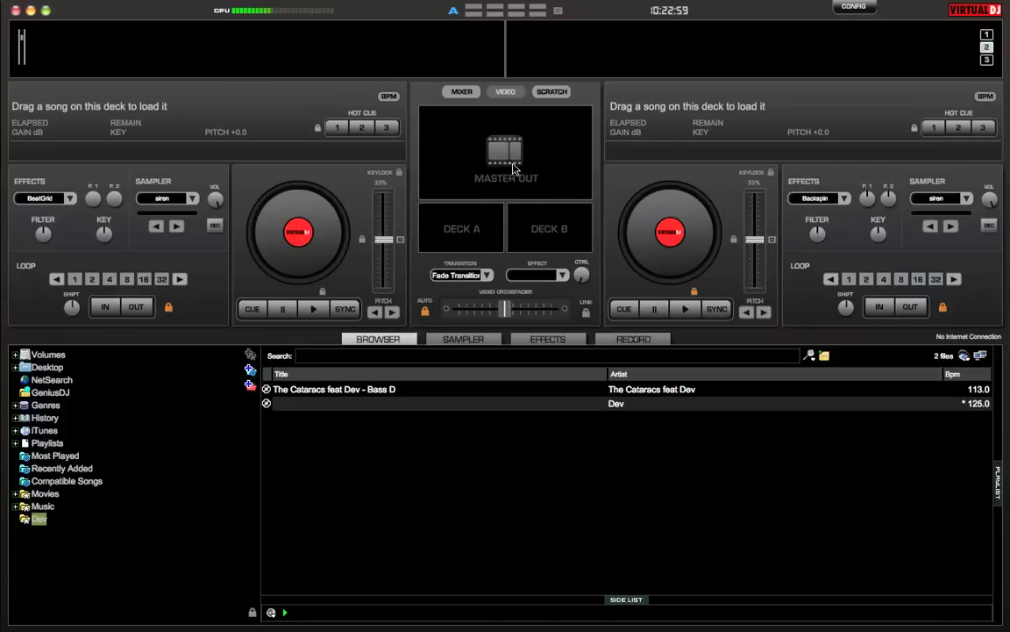
click(550, 92)
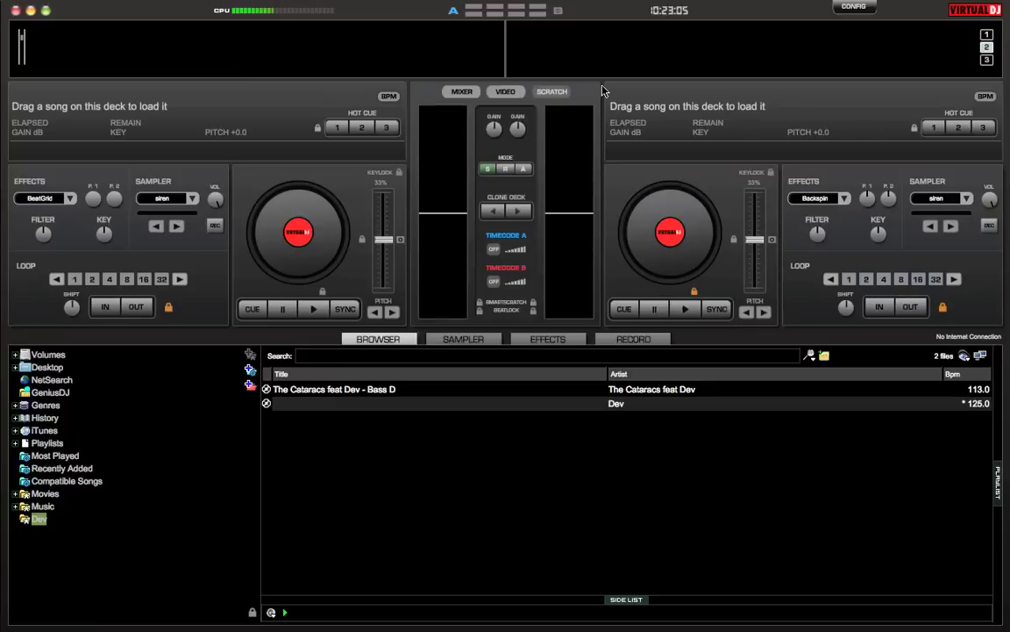
click(463, 92)
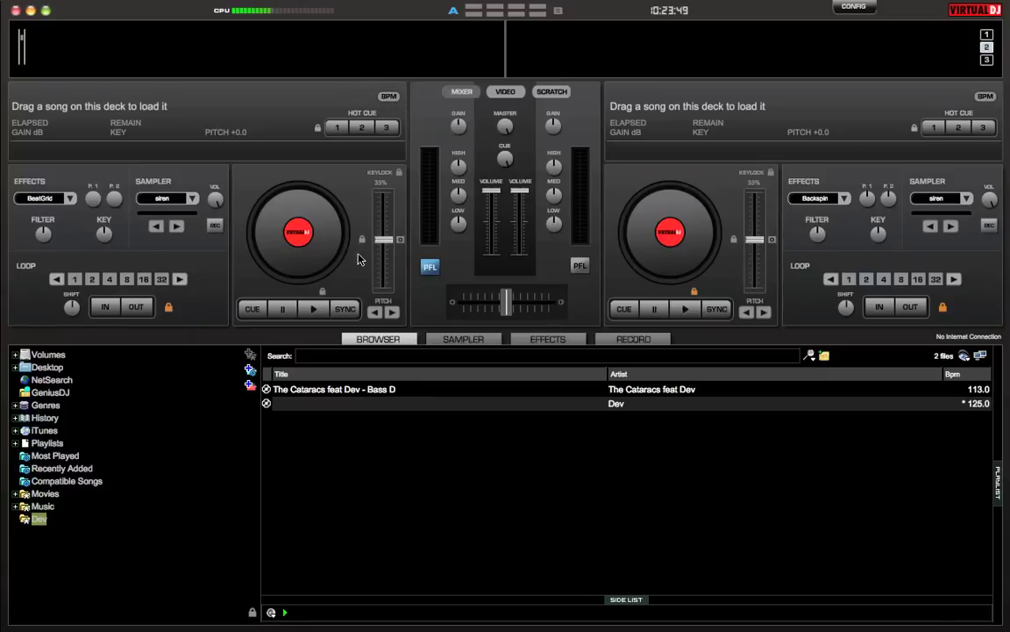
Play the siren sample on deck A's sampler and try out the saxo sample.
mouse_move(381, 240)
mouse_down()
mouse_move(384, 210)
mouse_move(384, 293)
mouse_move(385, 239)
mouse_up()
click(184, 199)
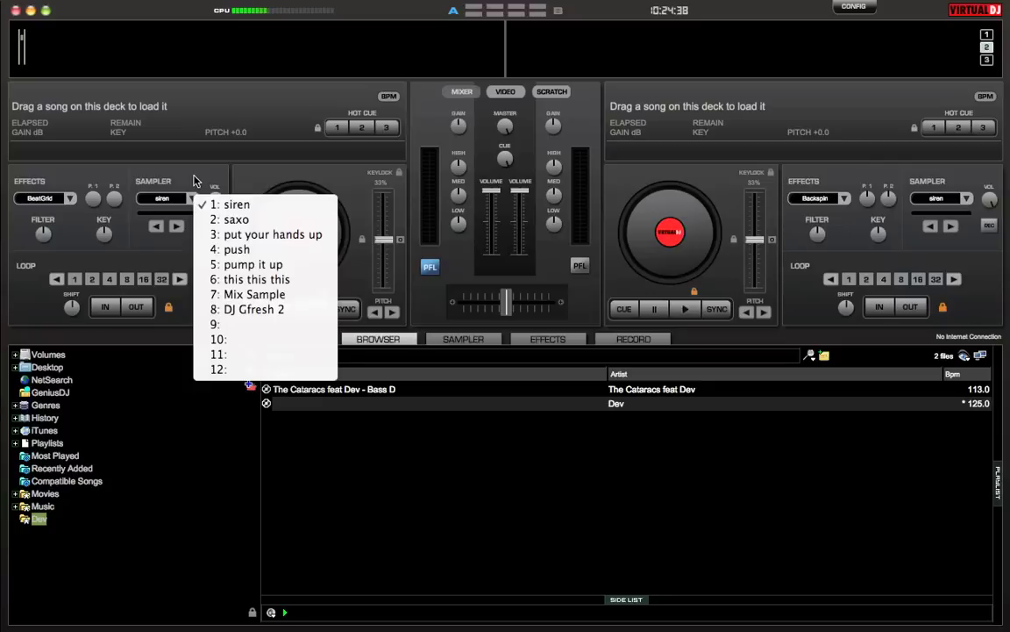
click(176, 207)
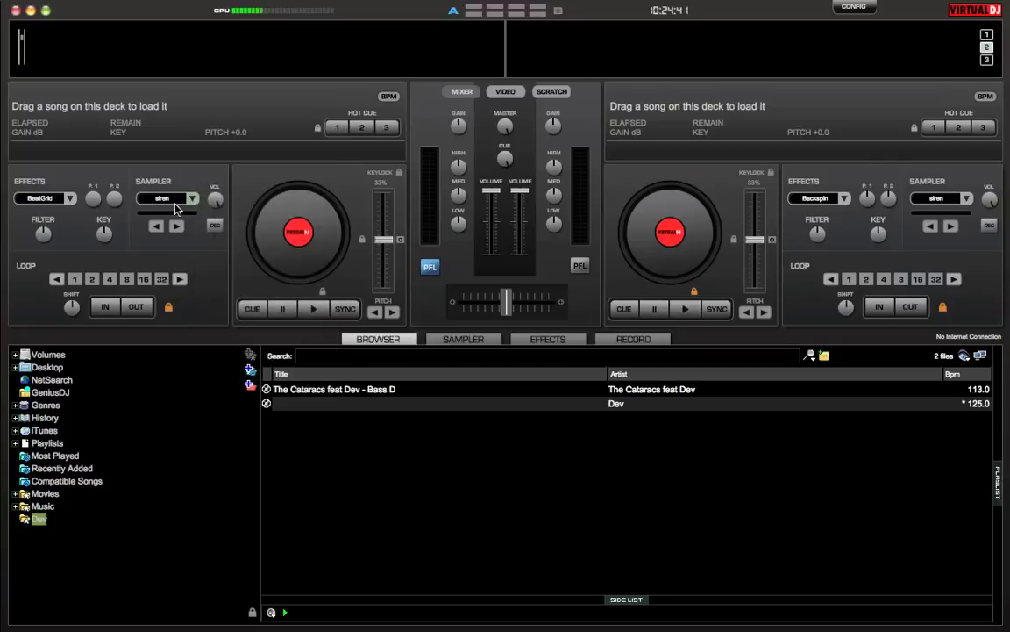
click(176, 207)
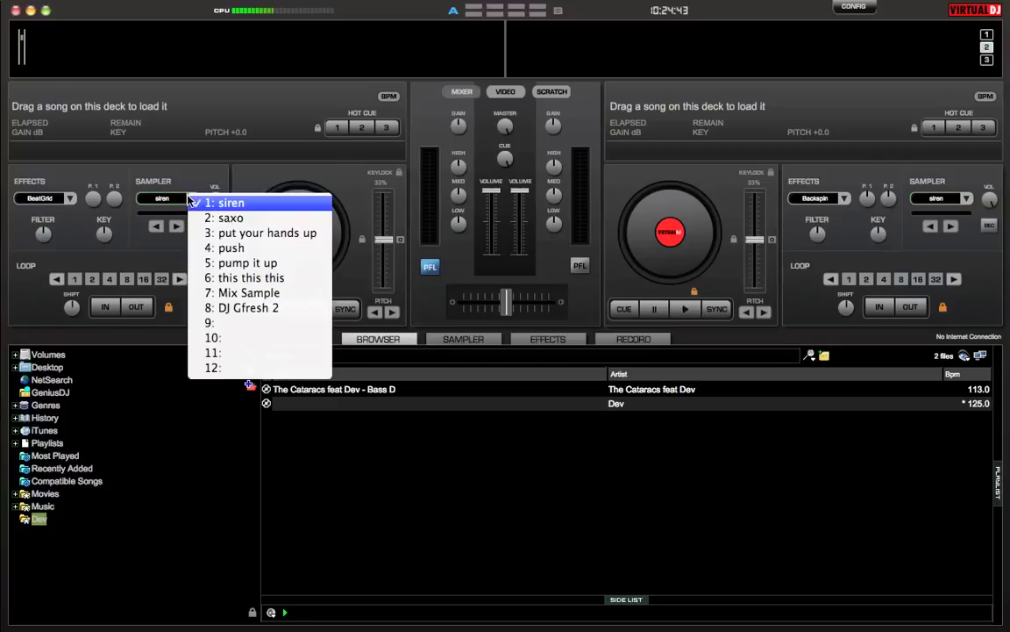
click(191, 218)
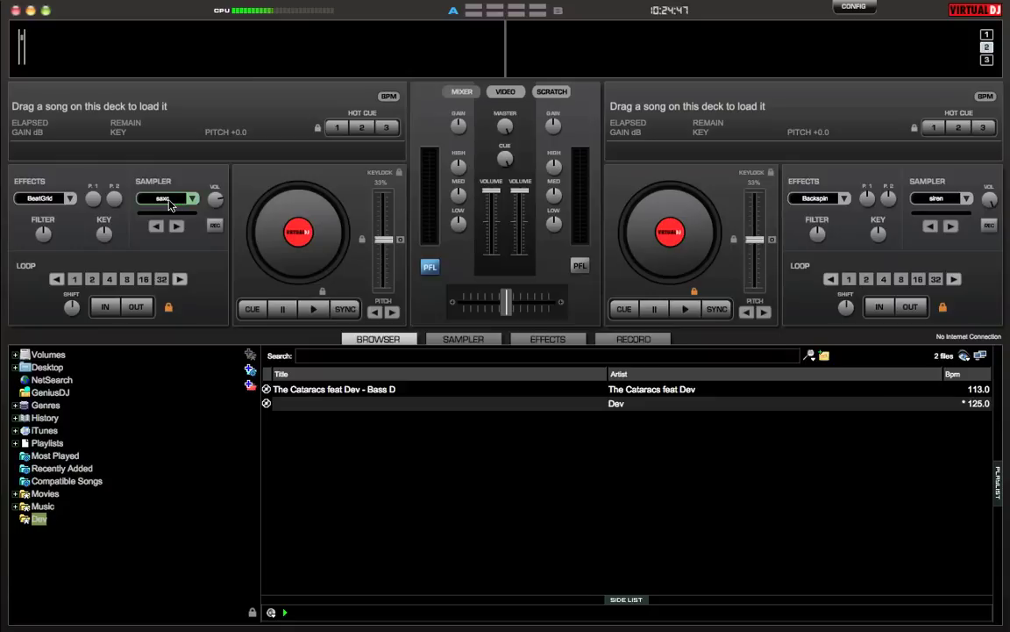
click(171, 202)
Set deck A's sampler to the "put your hands up" sample.
click(188, 218)
click(196, 200)
click(211, 214)
click(186, 198)
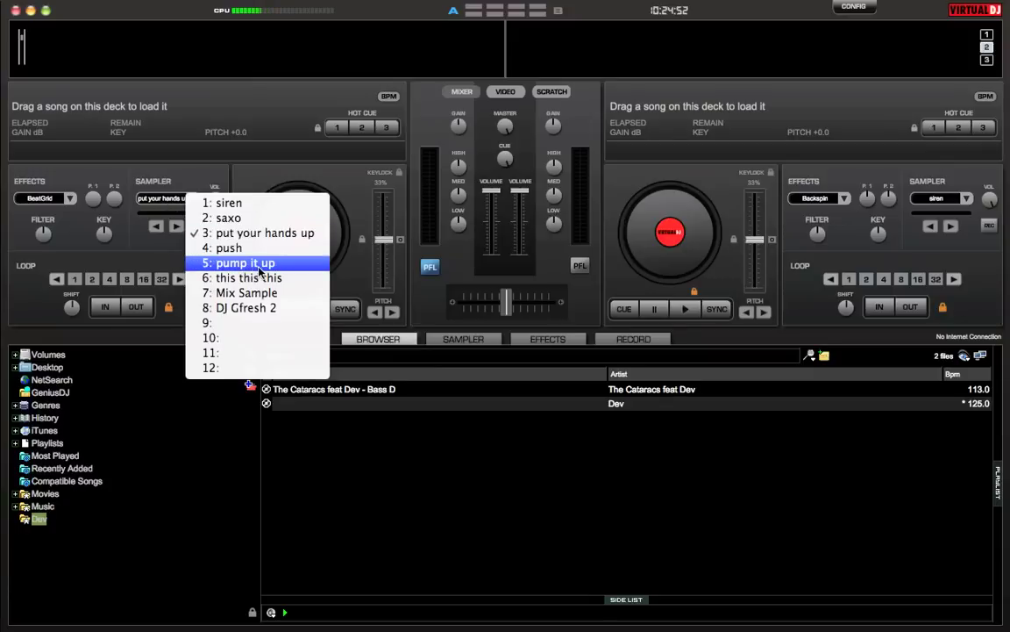
click(178, 207)
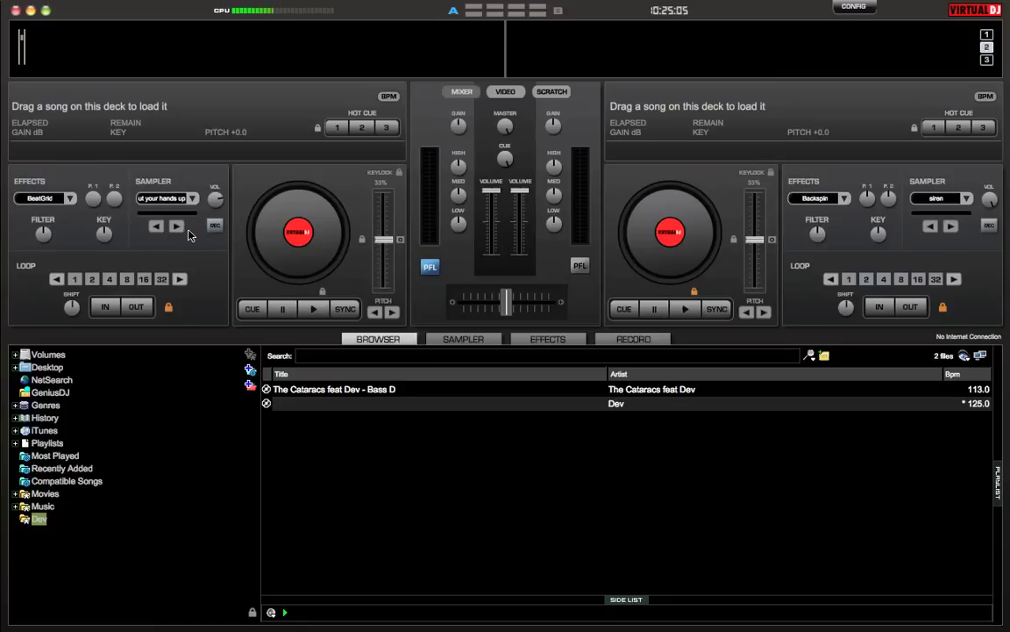
Review the effects available for deck A, keeping BeatGrid selected.
click(72, 202)
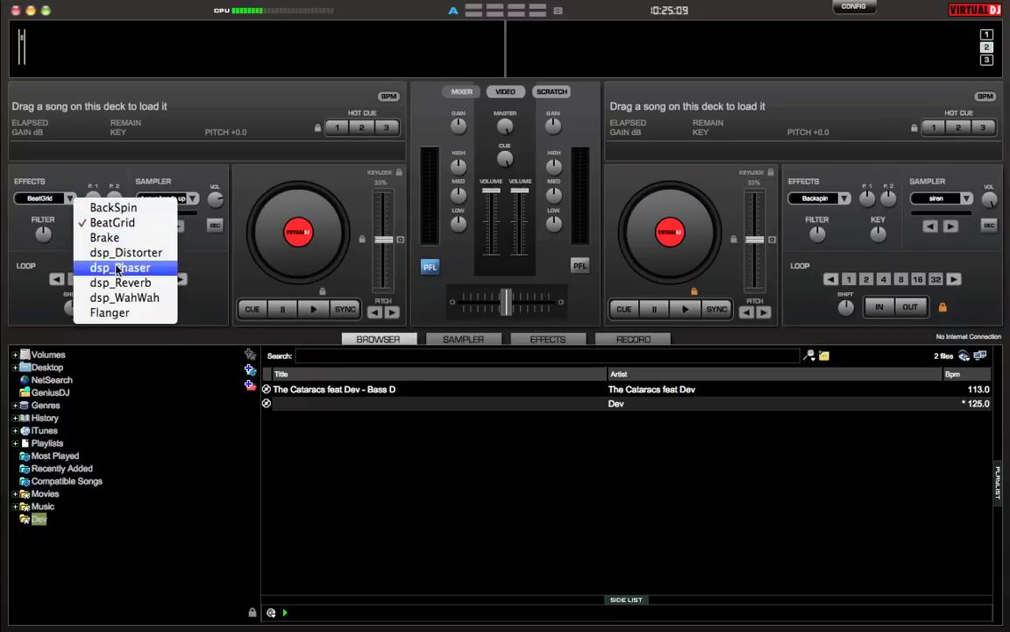
click(55, 218)
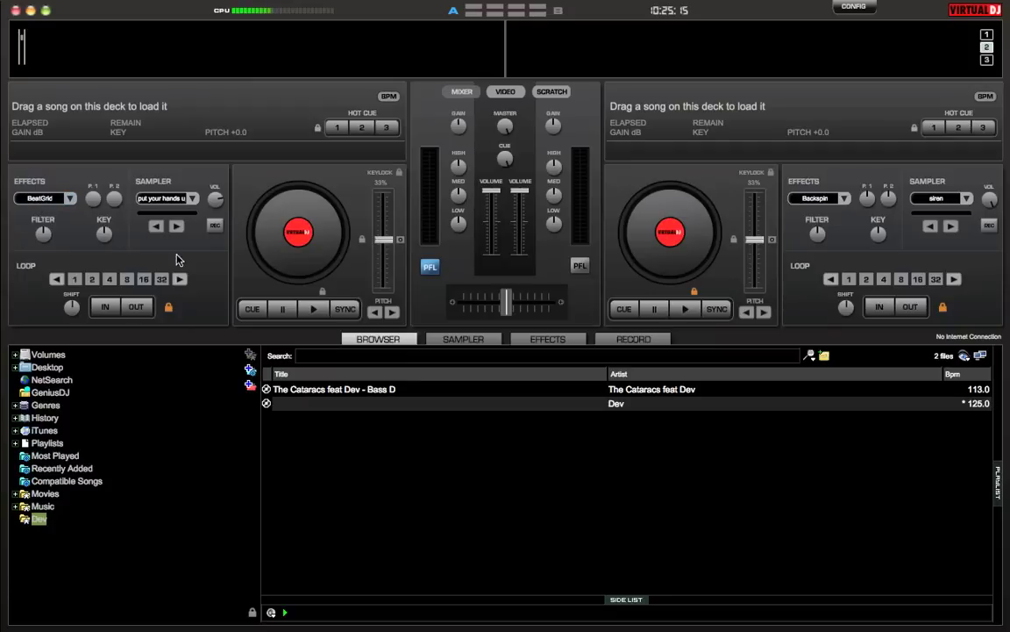
click(54, 198)
click(74, 184)
Load Animal Rights (Original Mix) from the 4x4=12 folder of Dead Mau5 in the music library onto deck A.
click(43, 507)
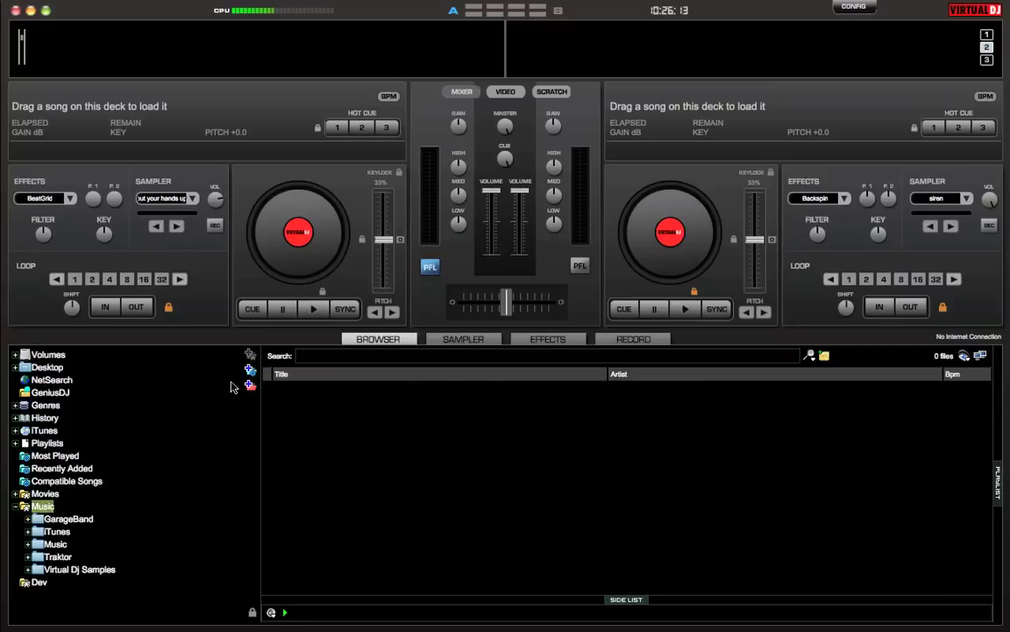
click(56, 543)
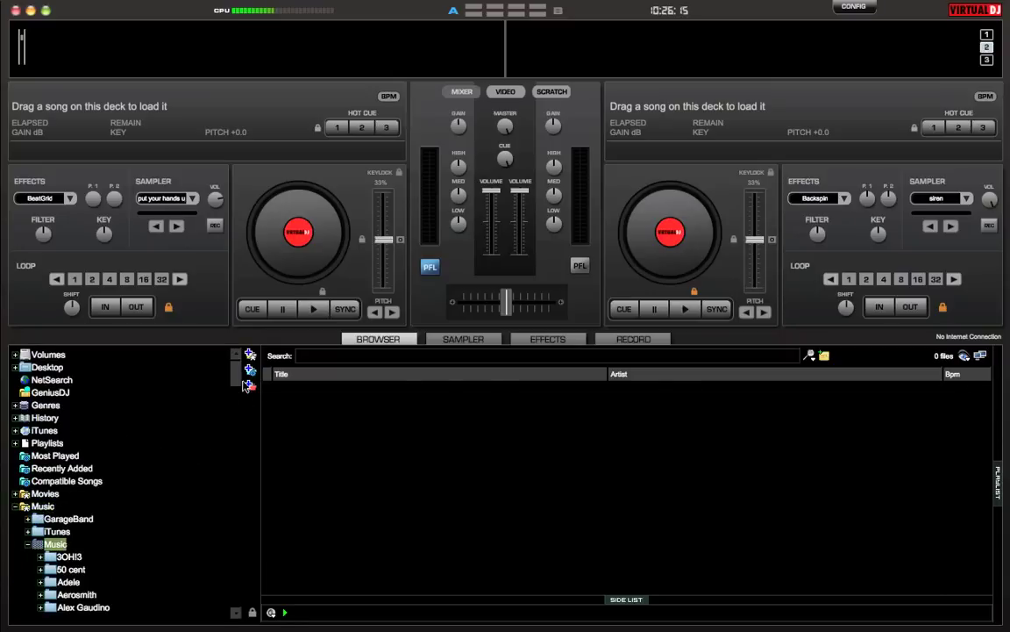
drag(235, 368, 235, 443)
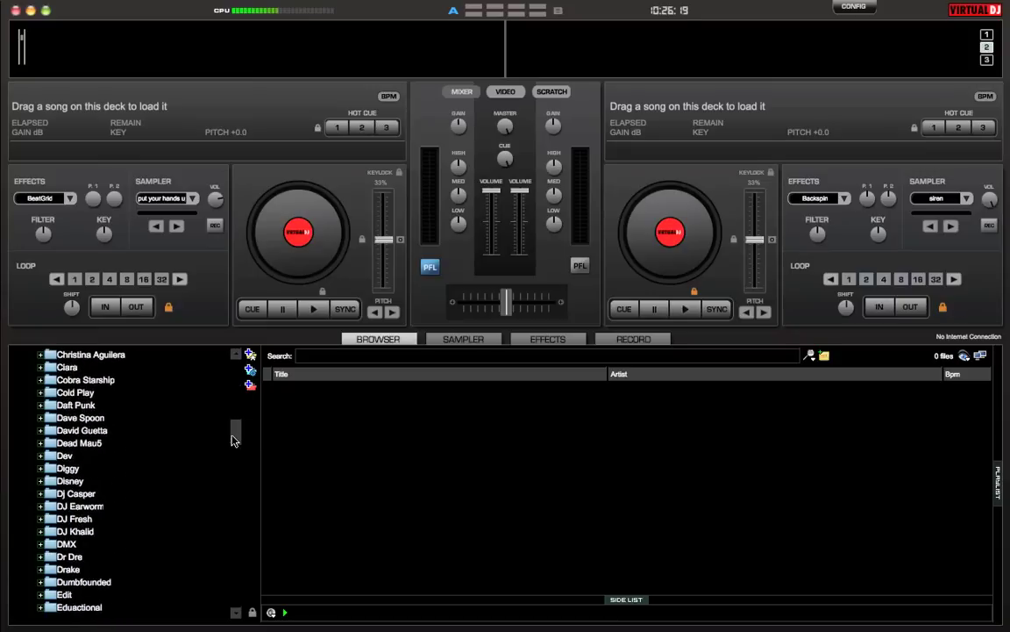
click(81, 443)
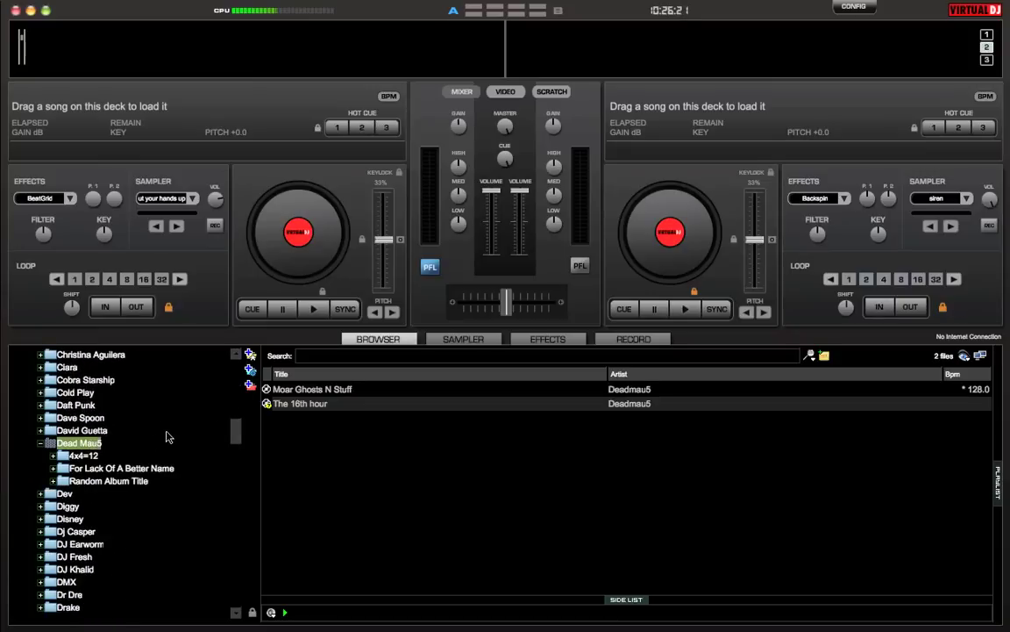
click(121, 468)
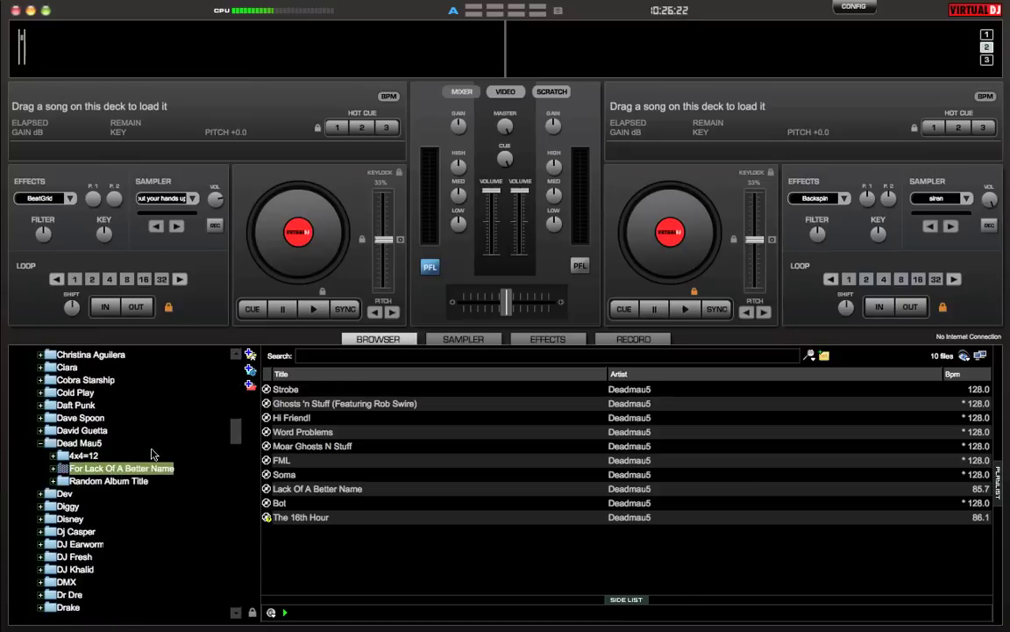
click(84, 456)
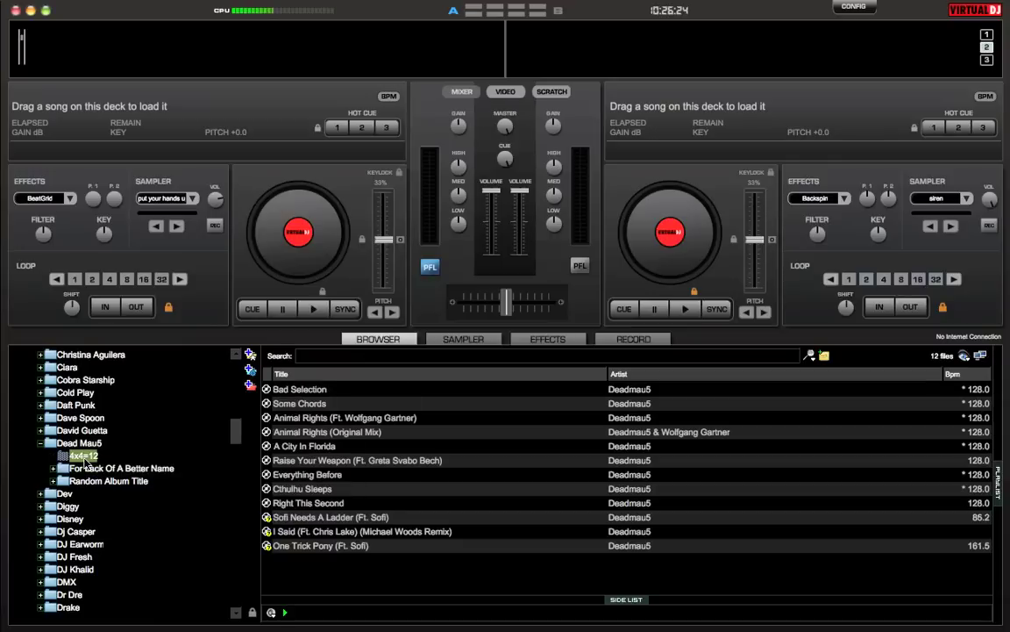
click(313, 437)
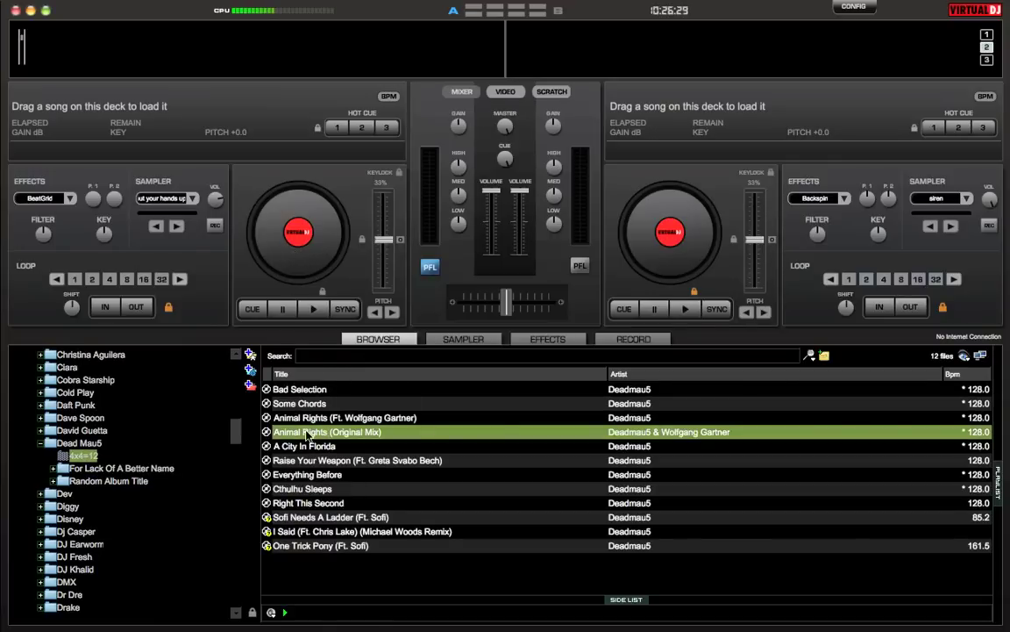
drag(307, 436, 227, 202)
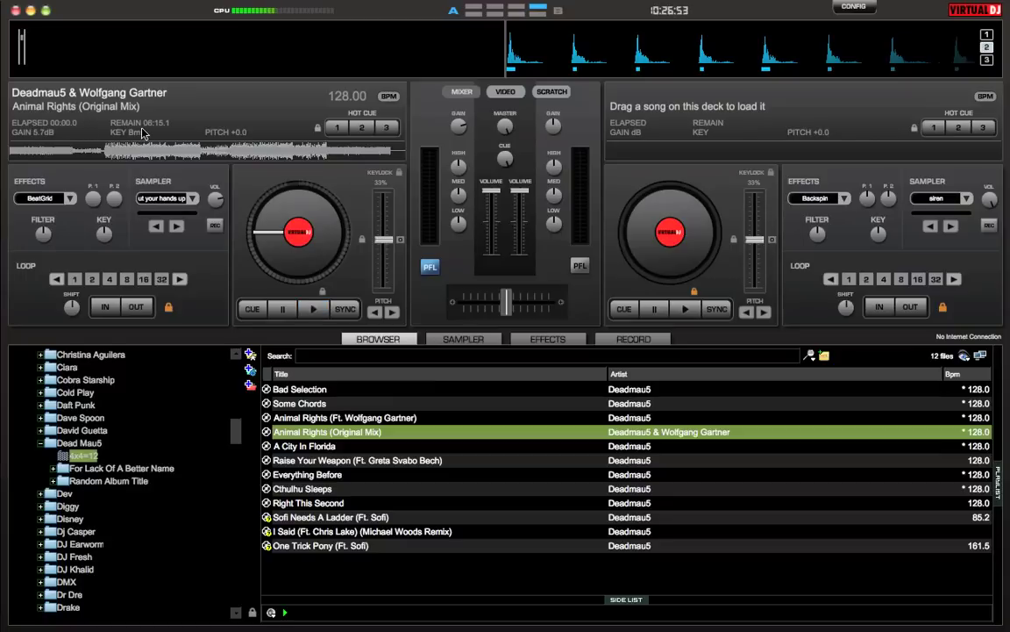
Play and pause the track on deck A briefly, and scratch its record back to the start.
key(space)
key(space)
mouse_move(328, 239)
mouse_down()
mouse_move(304, 258)
mouse_move(281, 246)
mouse_move(299, 216)
mouse_move(315, 219)
mouse_move(322, 240)
mouse_up()
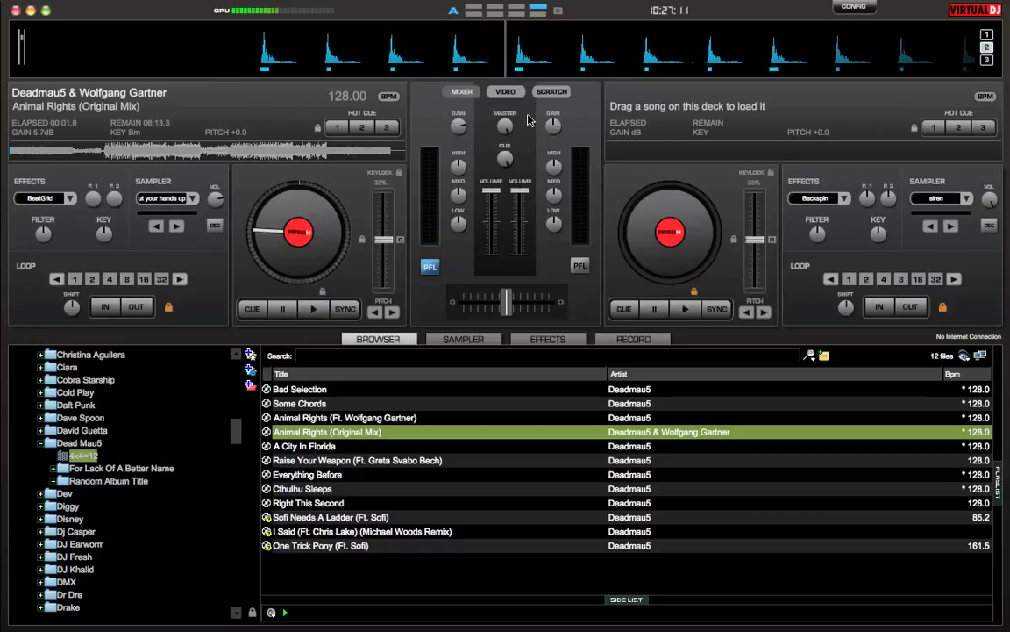
drag(328, 248, 336, 250)
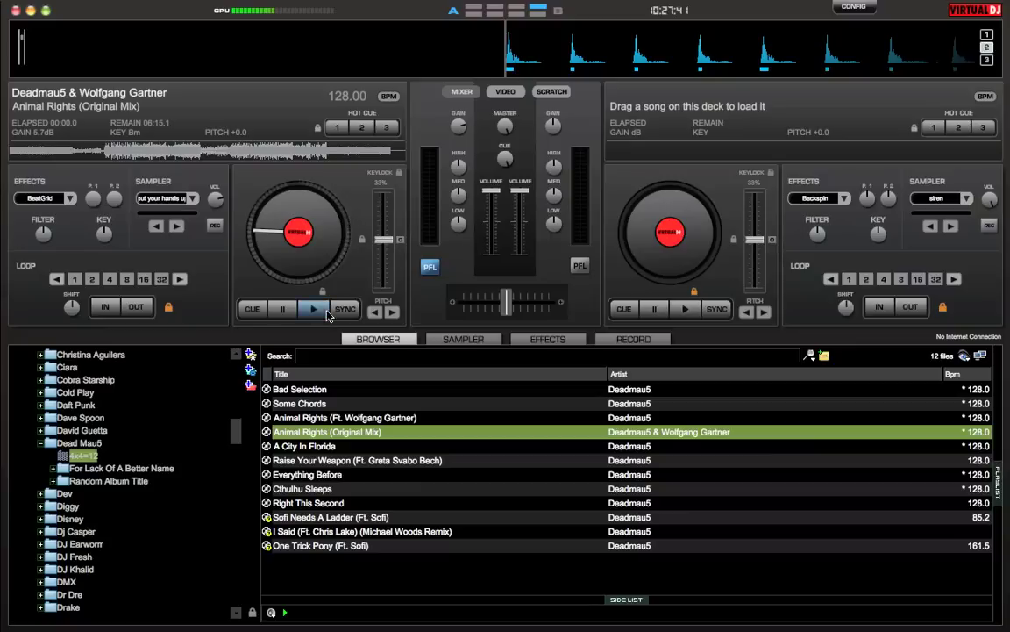
Set deck A's pitch to -31.9, play a short stretch of the slowed track, and return it to the start.
drag(383, 243, 386, 198)
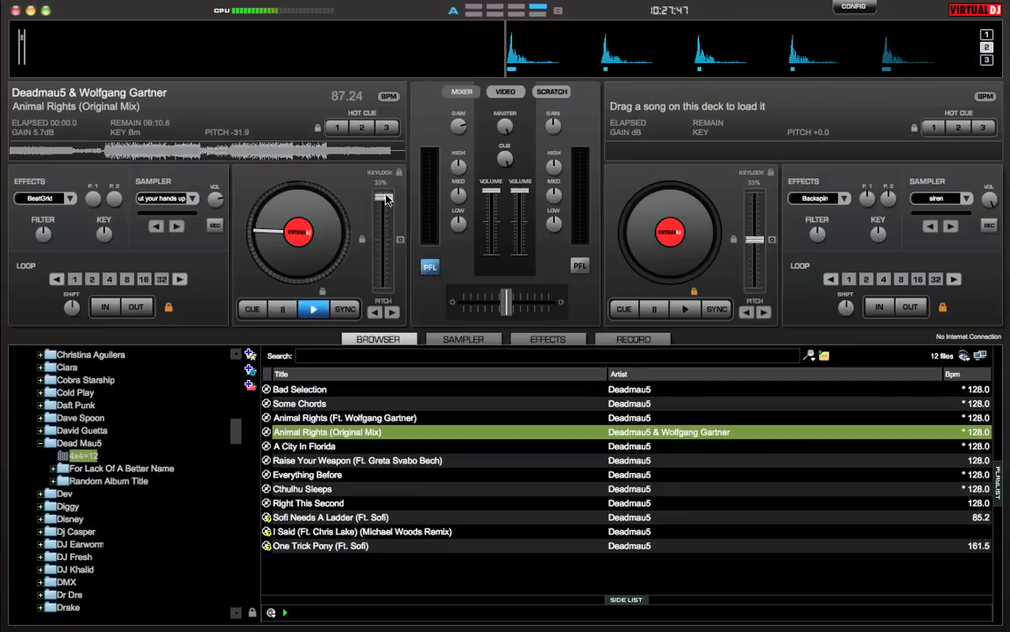
click(321, 309)
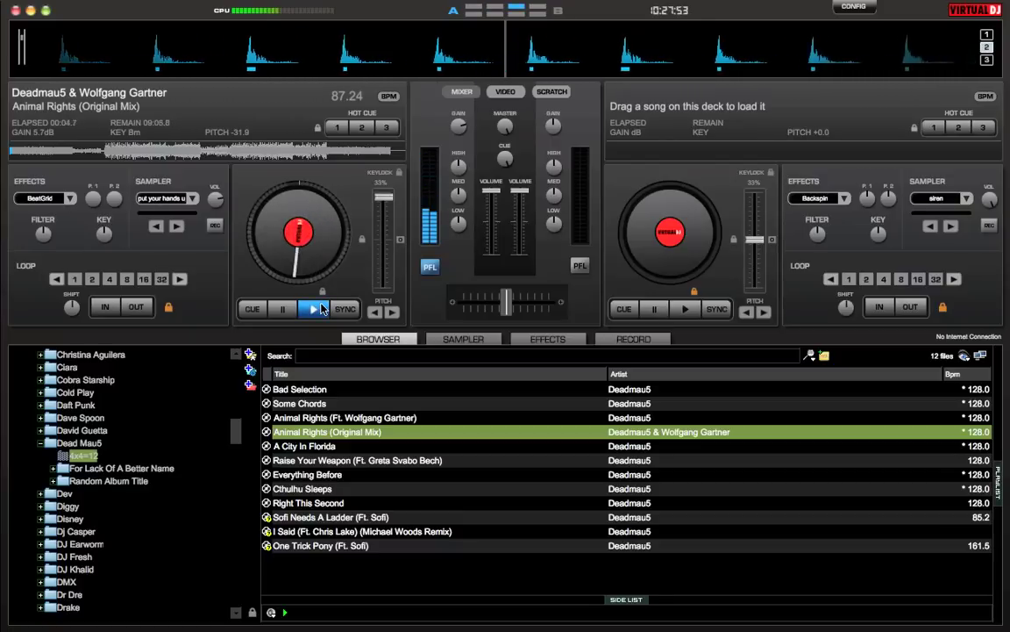
click(290, 309)
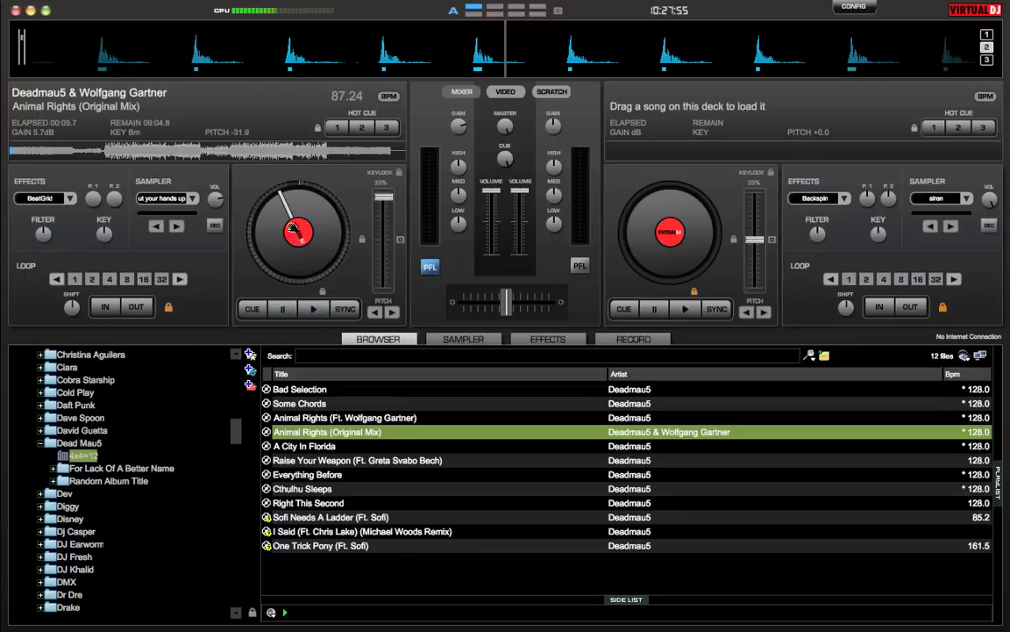
mouse_move(278, 228)
mouse_down()
mouse_move(268, 218)
mouse_move(250, 229)
mouse_move(219, 225)
mouse_move(290, 232)
mouse_move(298, 224)
mouse_move(281, 206)
mouse_move(307, 257)
mouse_move(294, 222)
mouse_move(274, 244)
mouse_up()
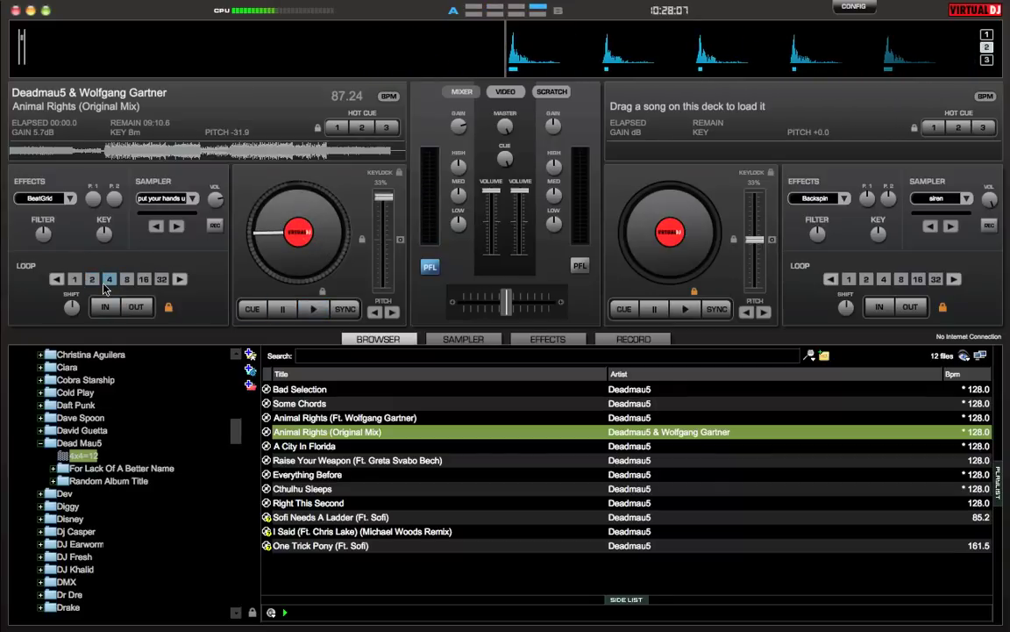
Play the track on deck A in a 4-beat loop, extend the loop to 8 beats, and release it.
click(316, 309)
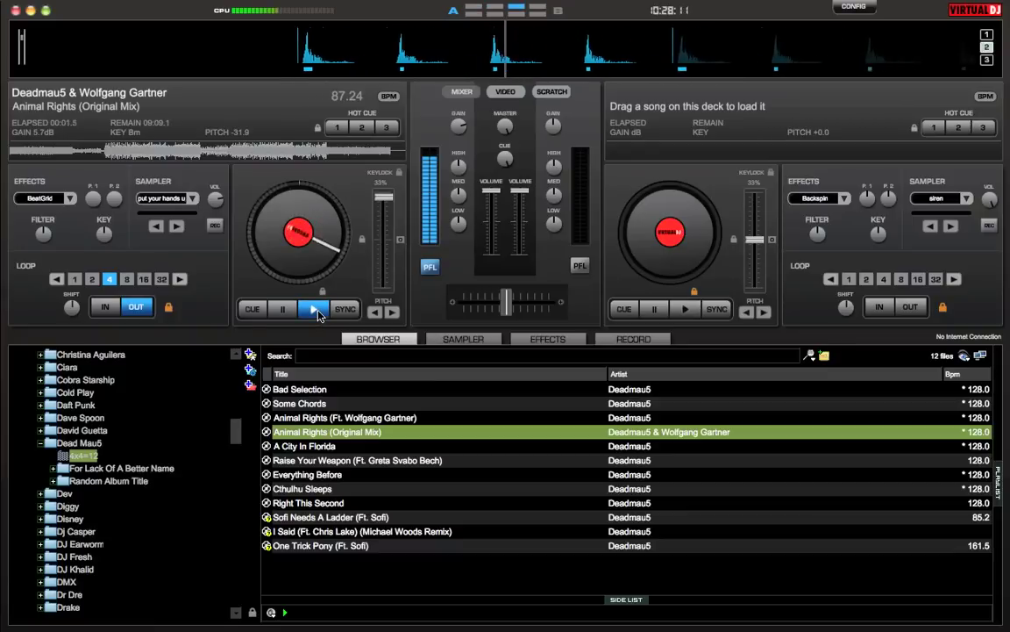
mouse_move(321, 290)
mouse_down()
mouse_move(338, 263)
mouse_move(334, 249)
mouse_move(294, 214)
mouse_move(243, 213)
mouse_up()
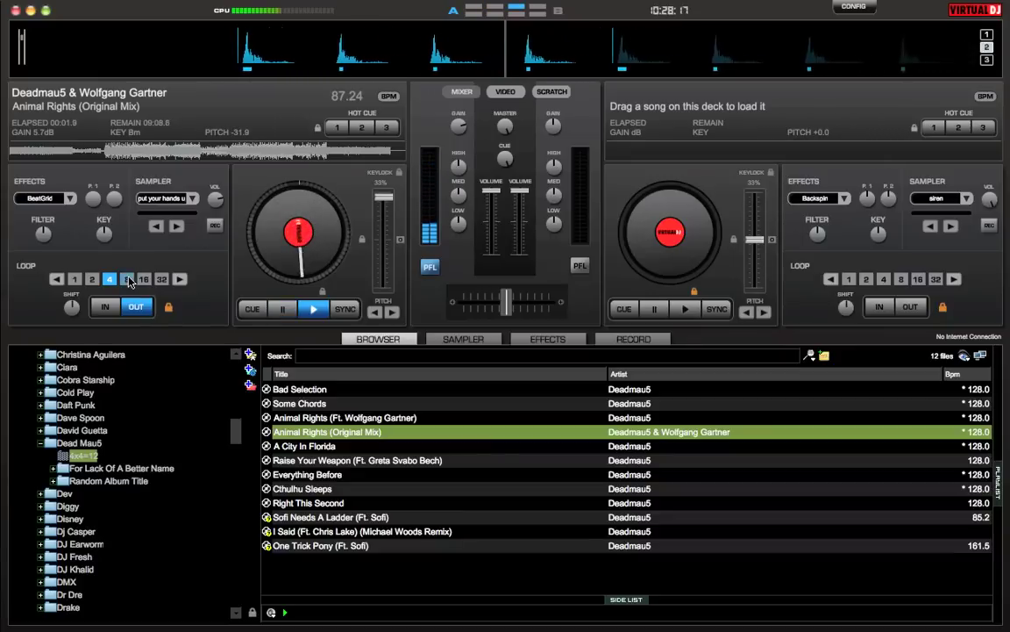
click(127, 279)
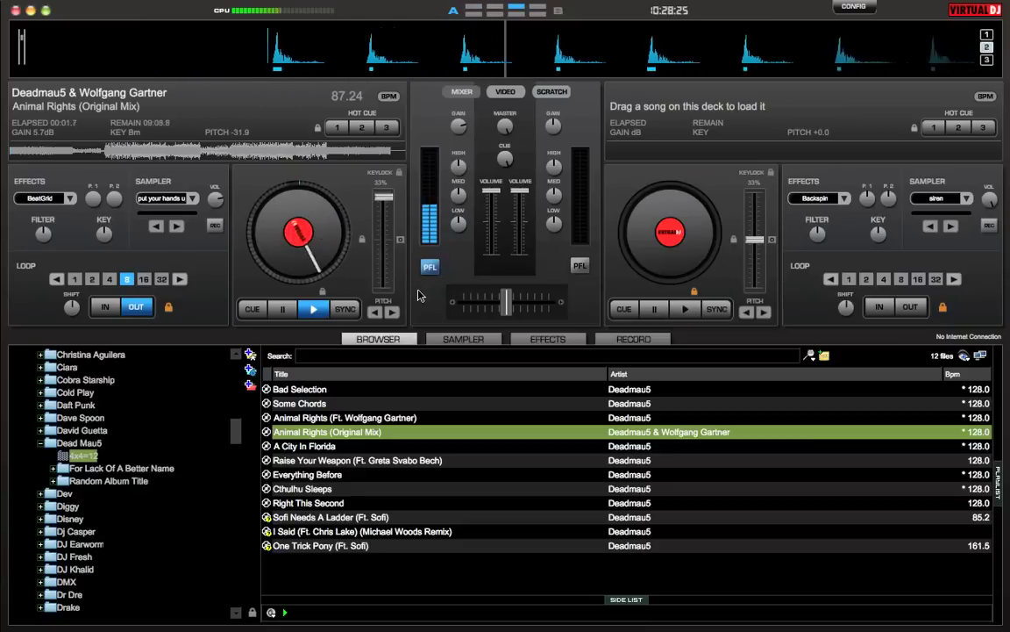
click(109, 279)
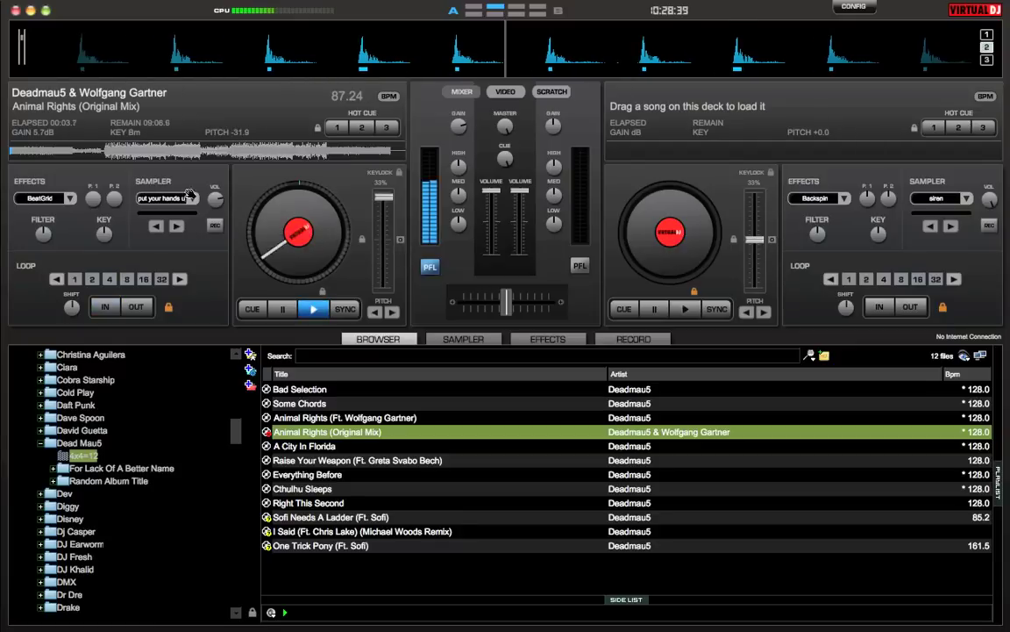
Wind deck A's track back to its beginning and play it.
mouse_move(315, 289)
mouse_down()
mouse_move(318, 228)
mouse_move(289, 211)
mouse_move(301, 278)
mouse_up()
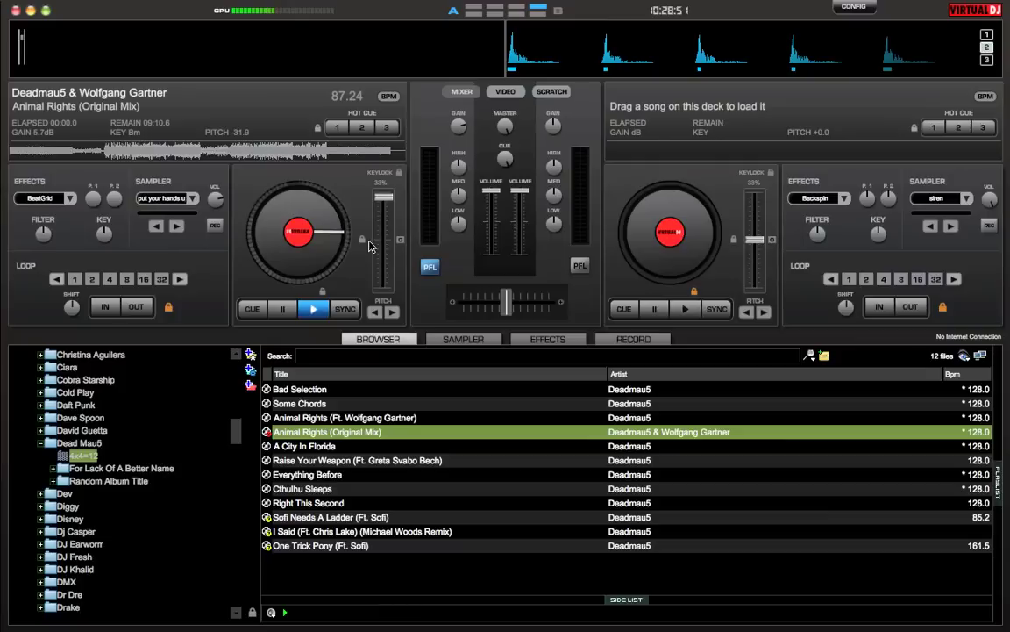
click(316, 310)
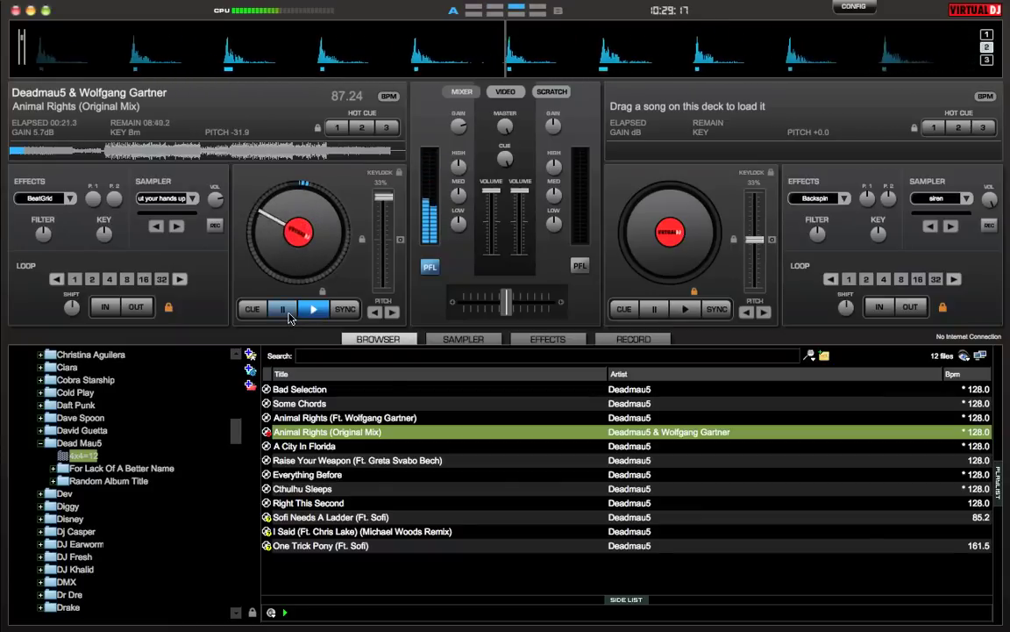
Pause the track on deck A at two points and turn the record by hand, cueing it to the beat at 00:44.0.
click(289, 315)
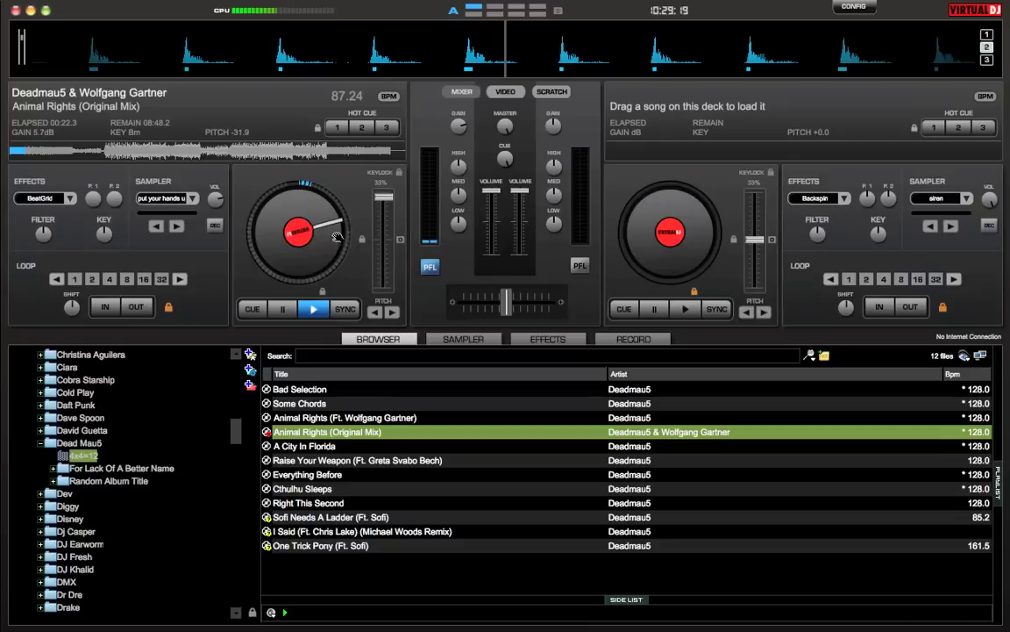
drag(303, 214, 330, 215)
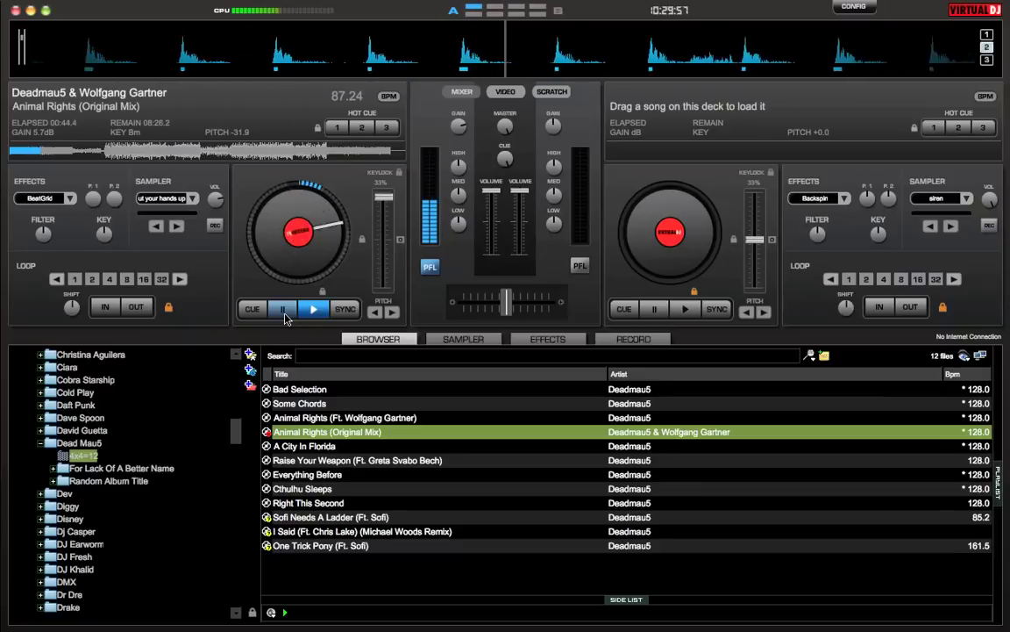
click(284, 310)
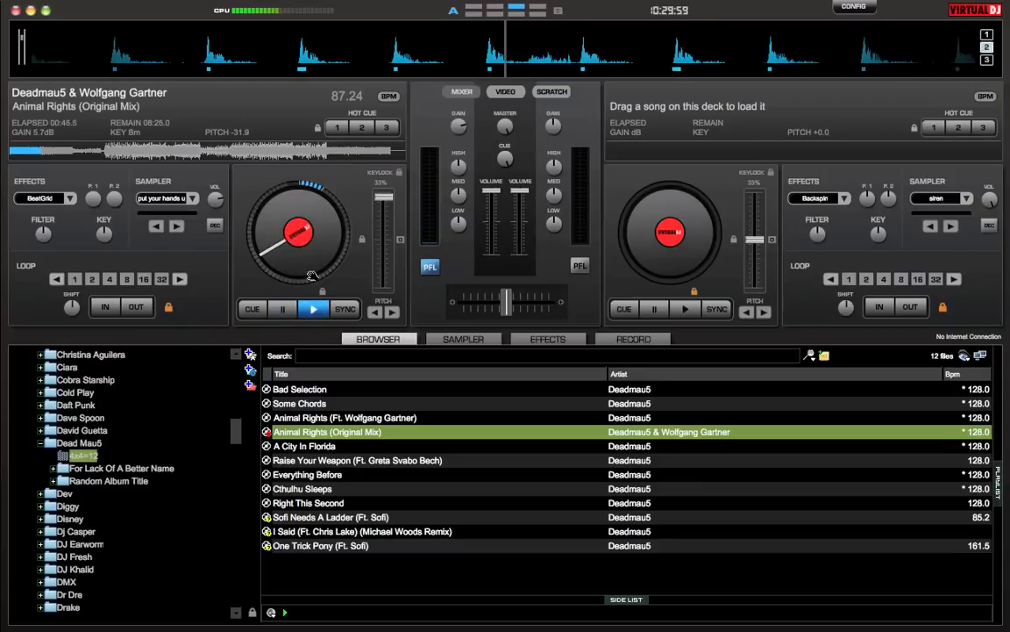
mouse_move(316, 261)
mouse_down()
mouse_move(241, 226)
mouse_move(273, 269)
mouse_move(285, 235)
mouse_move(313, 266)
mouse_up()
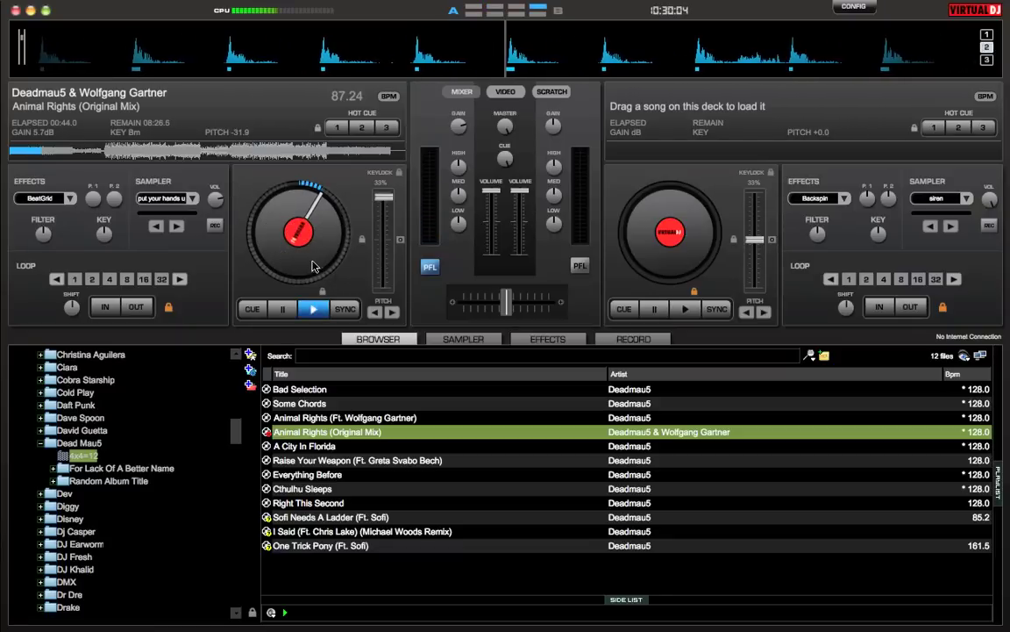
Play deck A for a moment, pause it, and scratch the record back onto the same beat at 00:44.0.
click(309, 311)
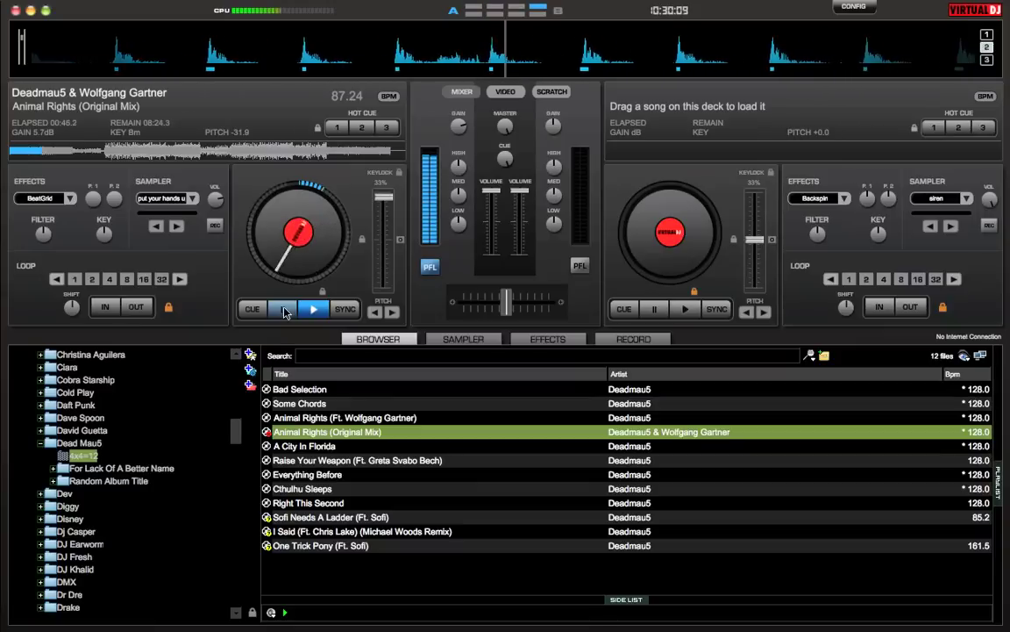
click(283, 310)
drag(261, 226, 332, 240)
key(space)
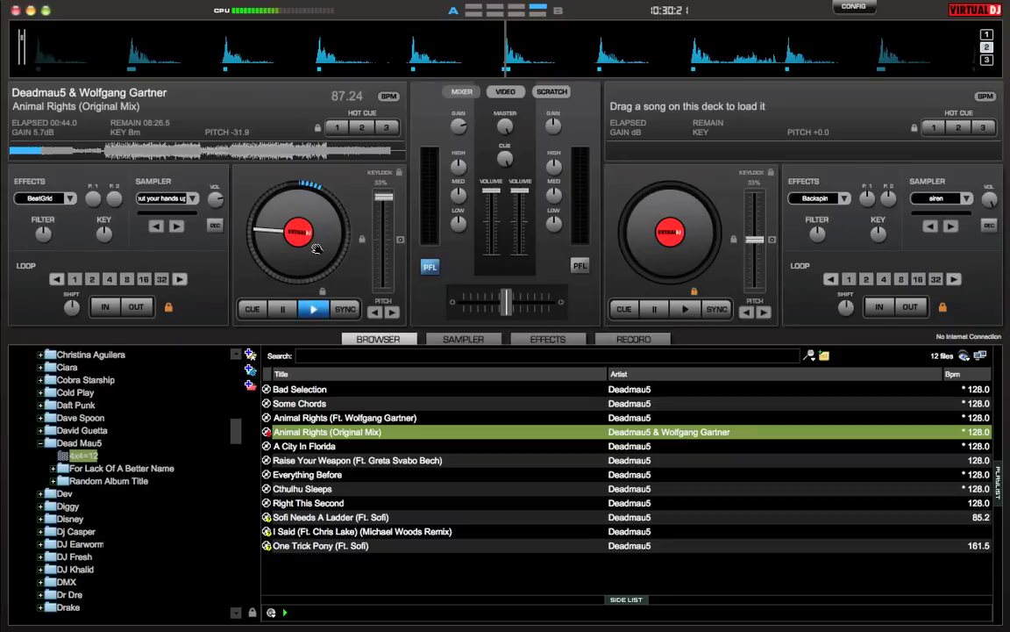
key(space)
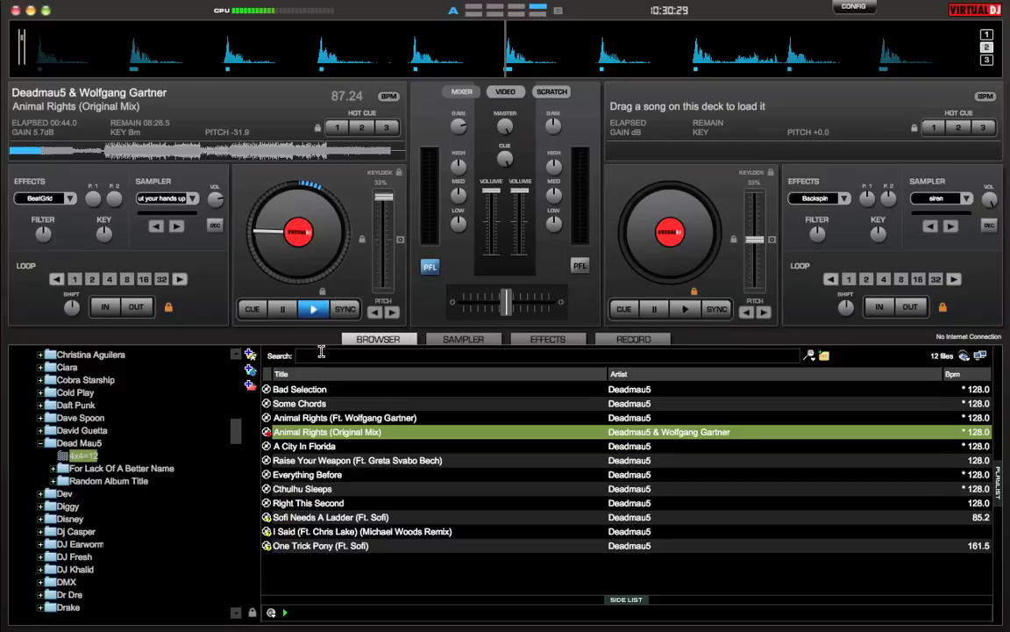
Load A City In Florida onto deck B cued at its first beat, and set deck A's pitch to +0.6.
double_click(304, 448)
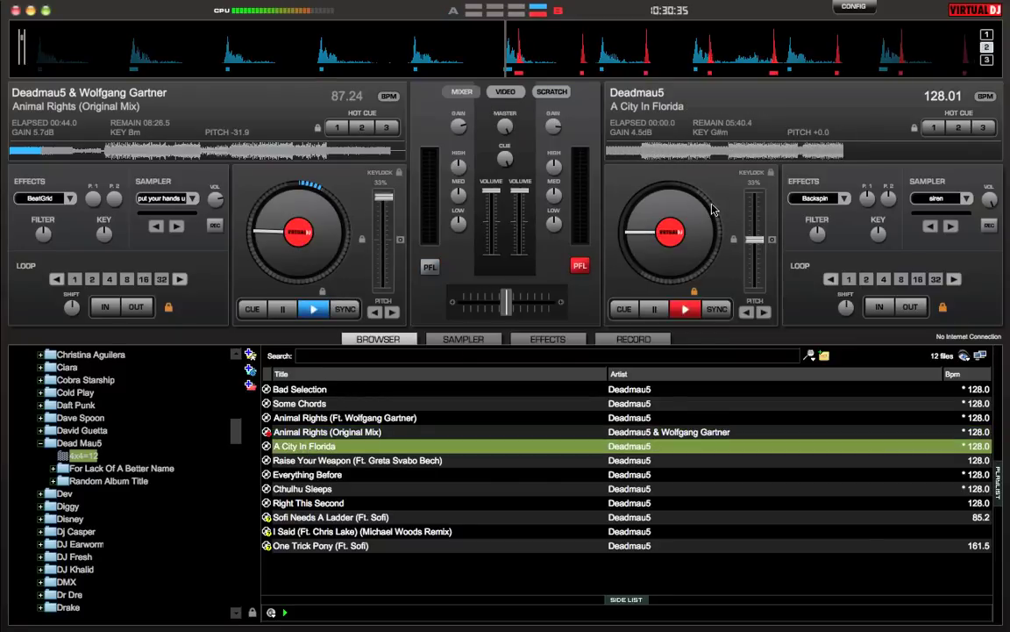
mouse_move(692, 208)
mouse_down()
mouse_move(699, 222)
mouse_move(694, 213)
mouse_up()
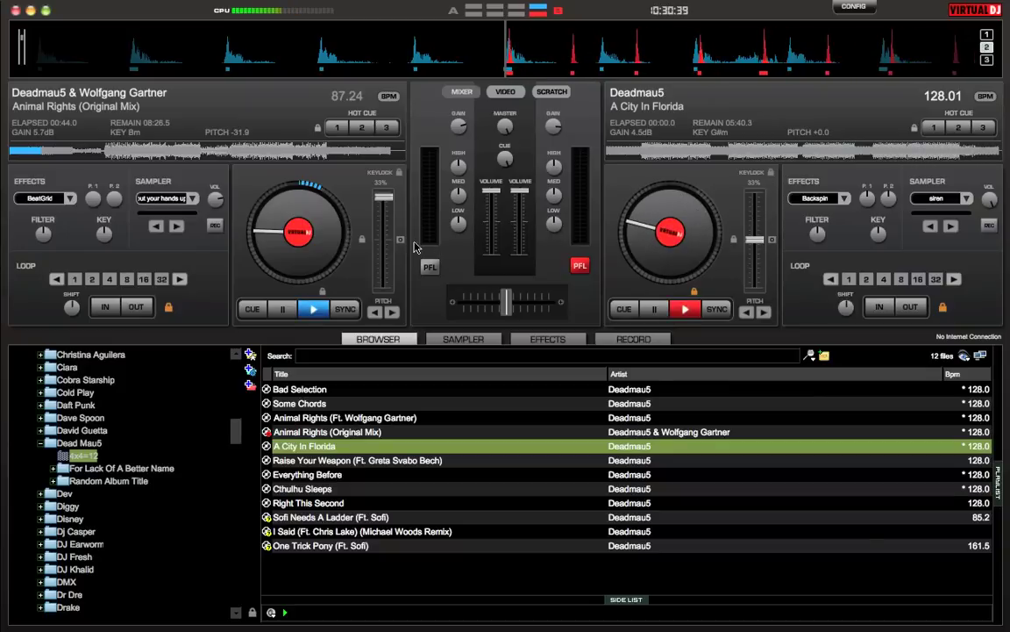
drag(386, 196, 391, 246)
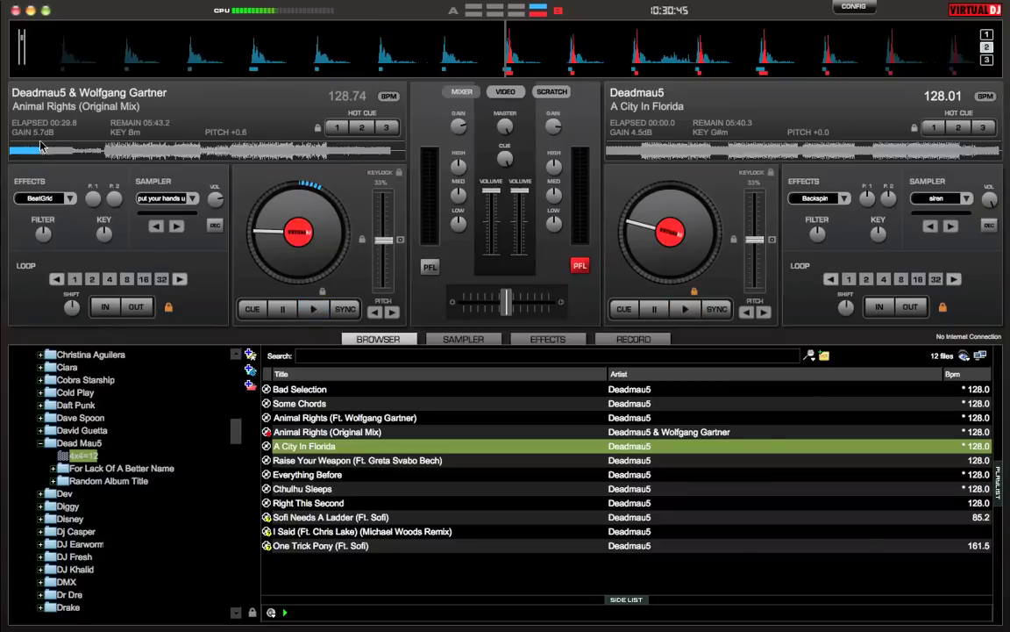
Return deck A's track to its beginning and play it with the crossfader fully on deck A.
click(3, 153)
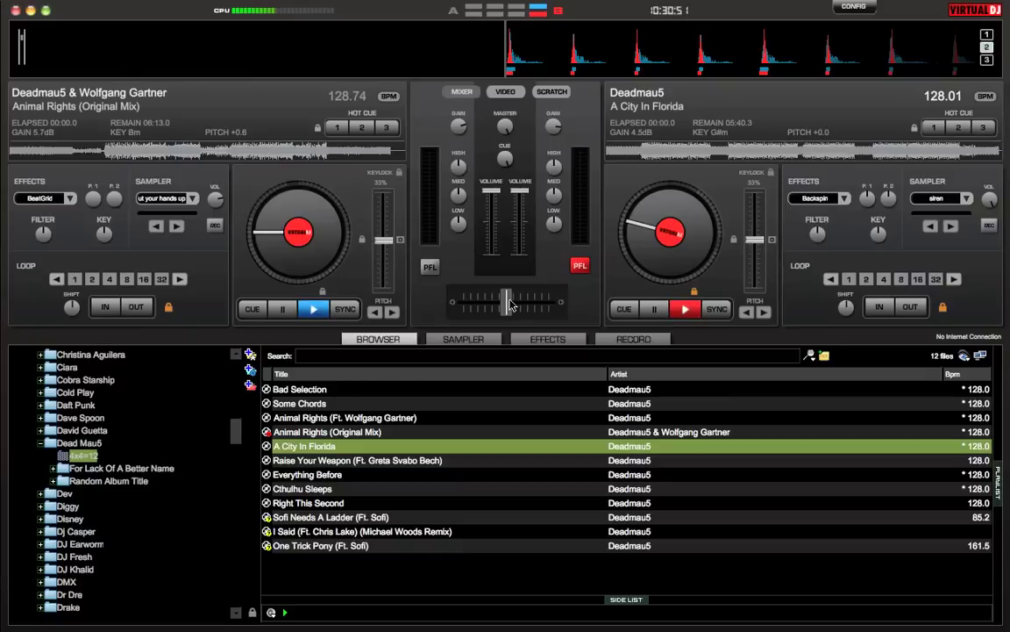
drag(506, 304, 464, 304)
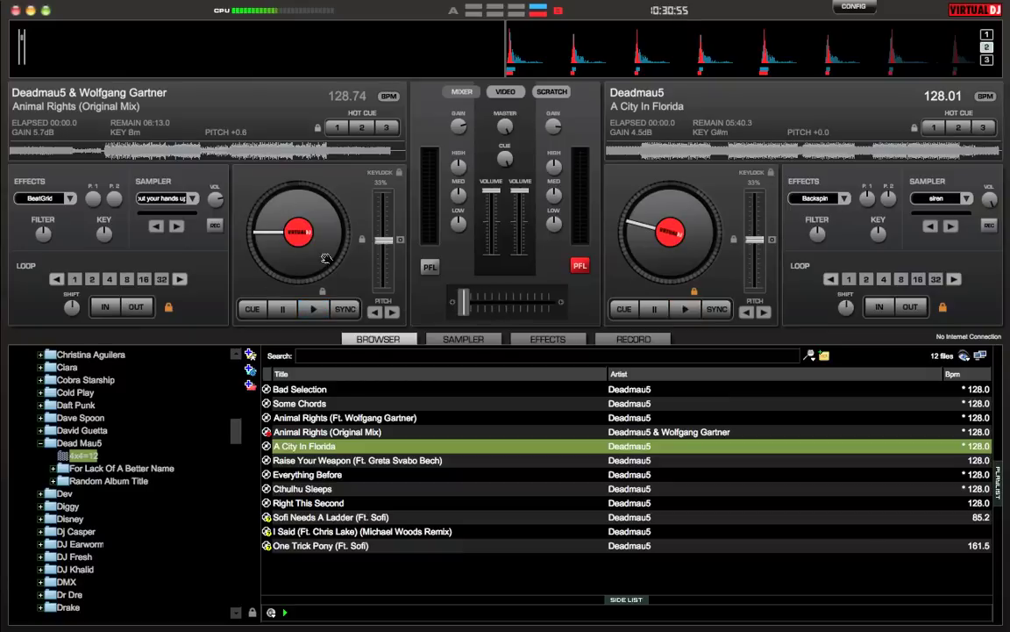
click(313, 312)
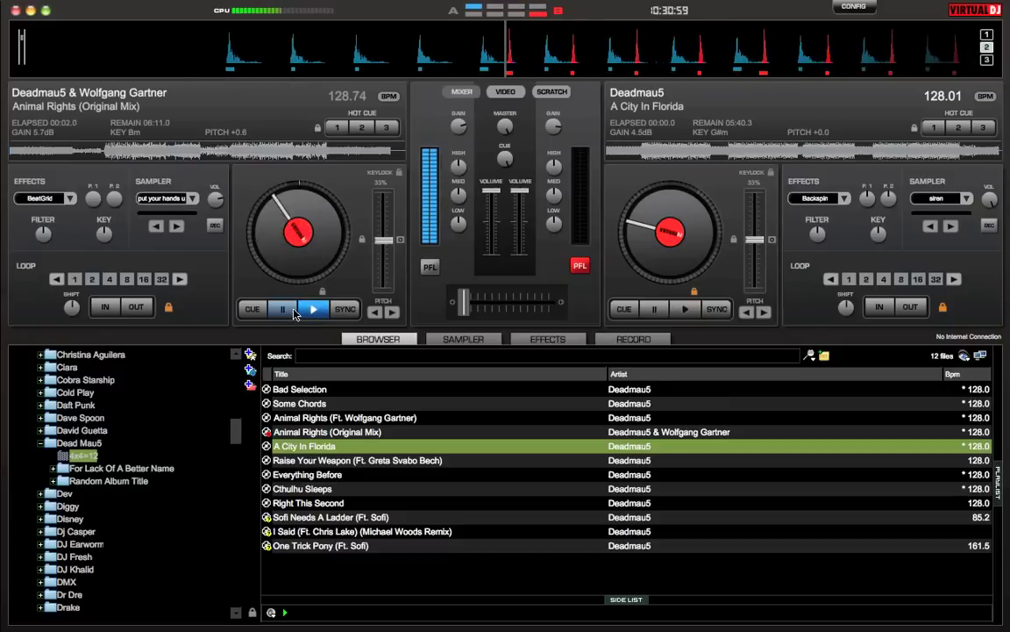
Pause deck A, turn its record back by hand onto the beat, and resume the track.
click(288, 310)
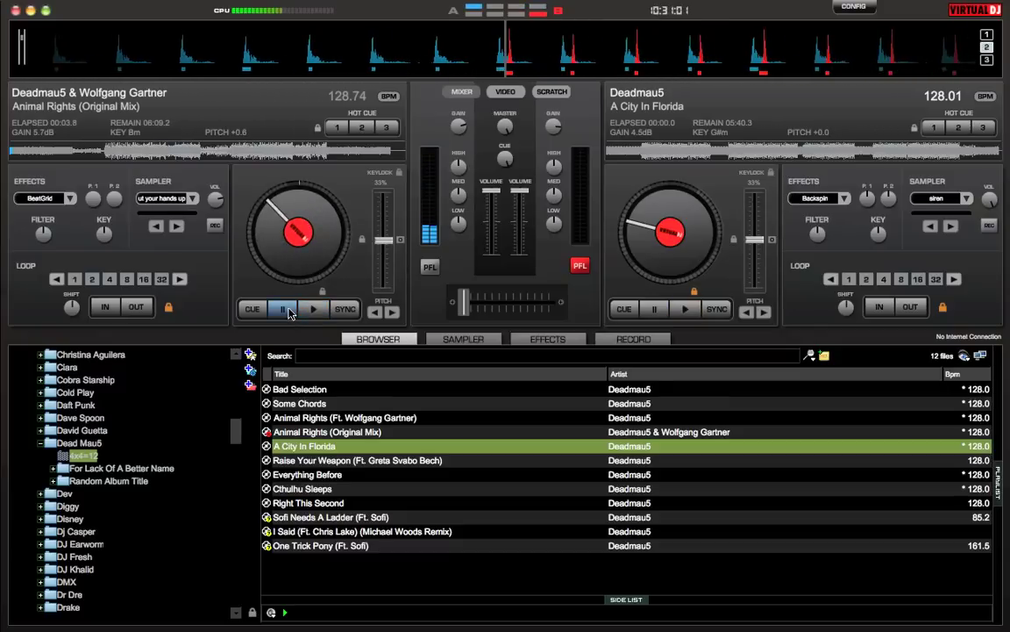
drag(297, 236, 296, 254)
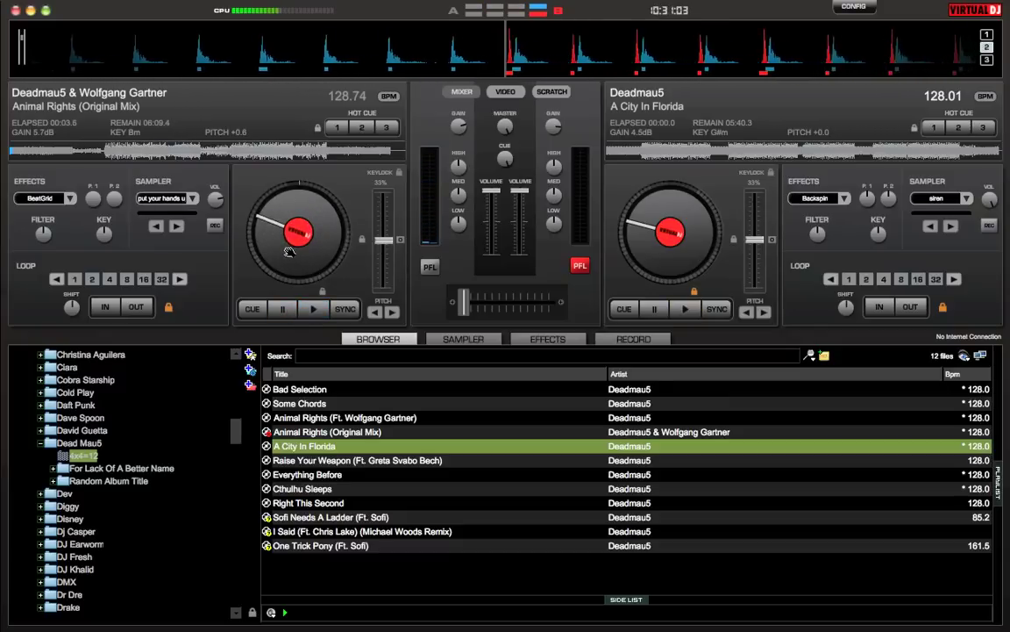
click(287, 312)
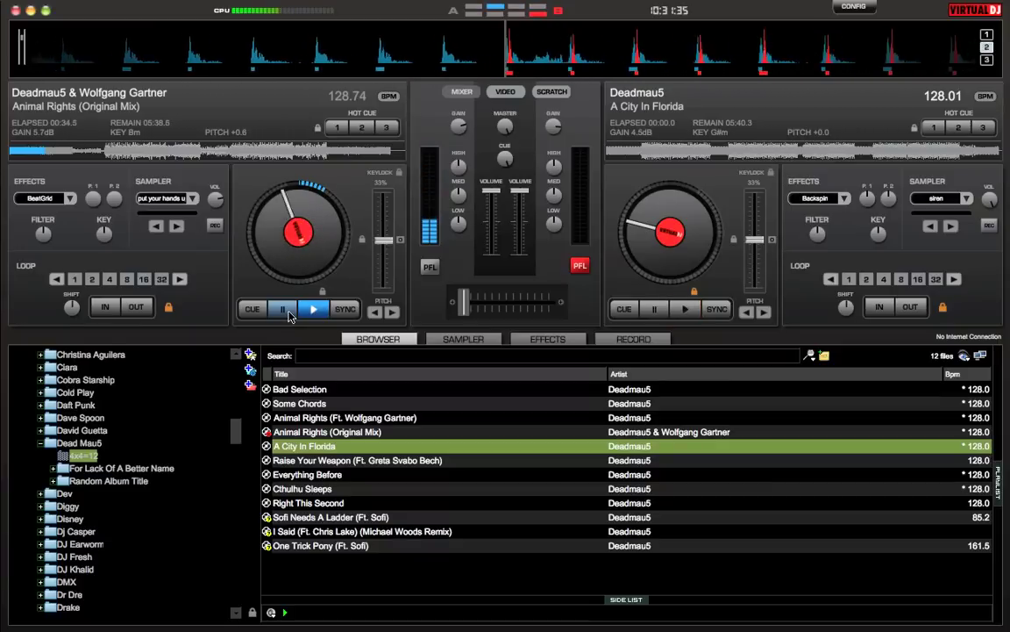
Loop the track on deck A over 16 beats and start A City In Florida on deck B.
click(145, 279)
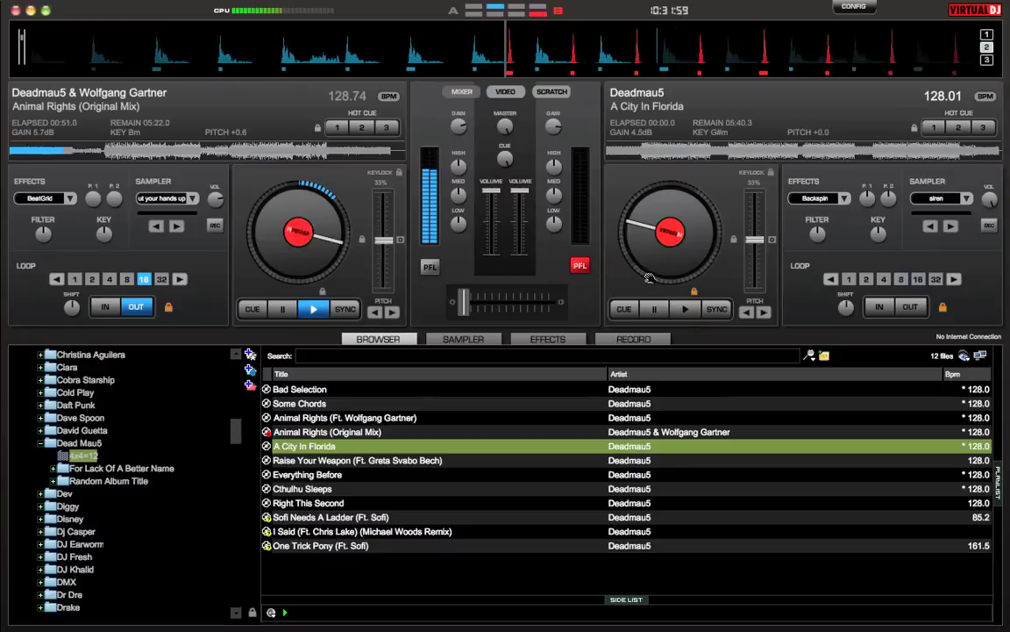
click(686, 310)
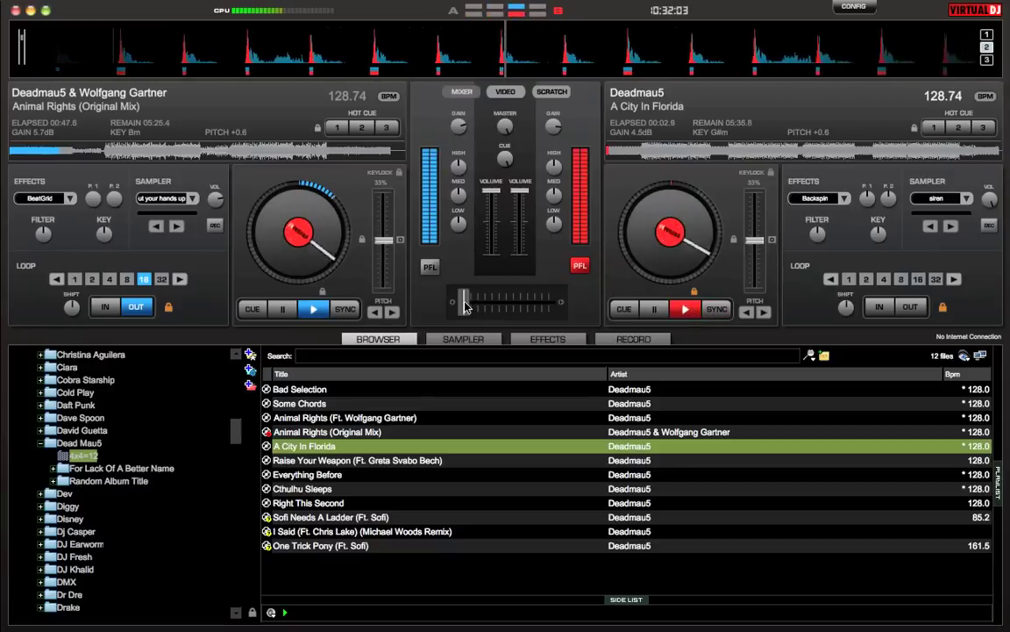
Crossfade from deck A to deck B, holding the crossfader at the centre before moving it fully to deck B.
drag(466, 305, 512, 302)
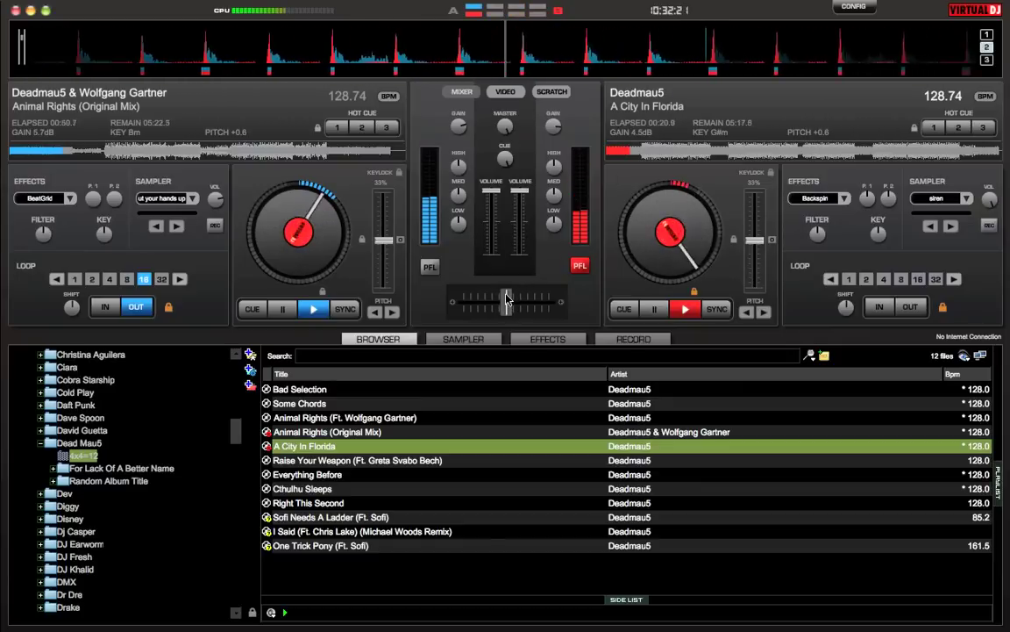
mouse_move(506, 302)
mouse_down()
mouse_move(594, 298)
mouse_move(458, 301)
mouse_move(508, 299)
mouse_up()
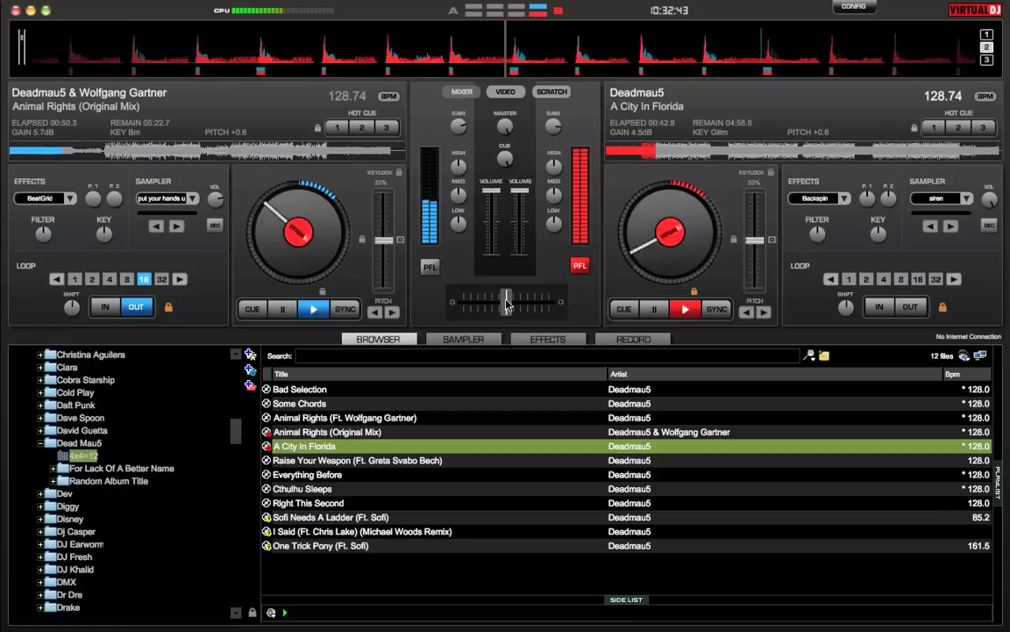
drag(506, 305, 548, 302)
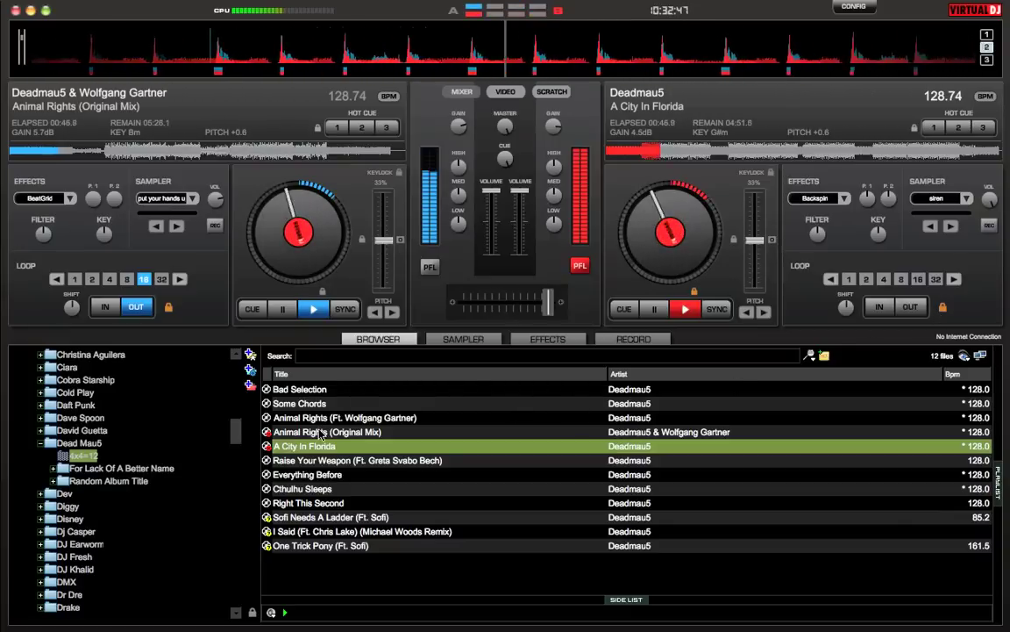
Load the track Bad Selection onto deck A while deck B keeps playing.
key(Up)
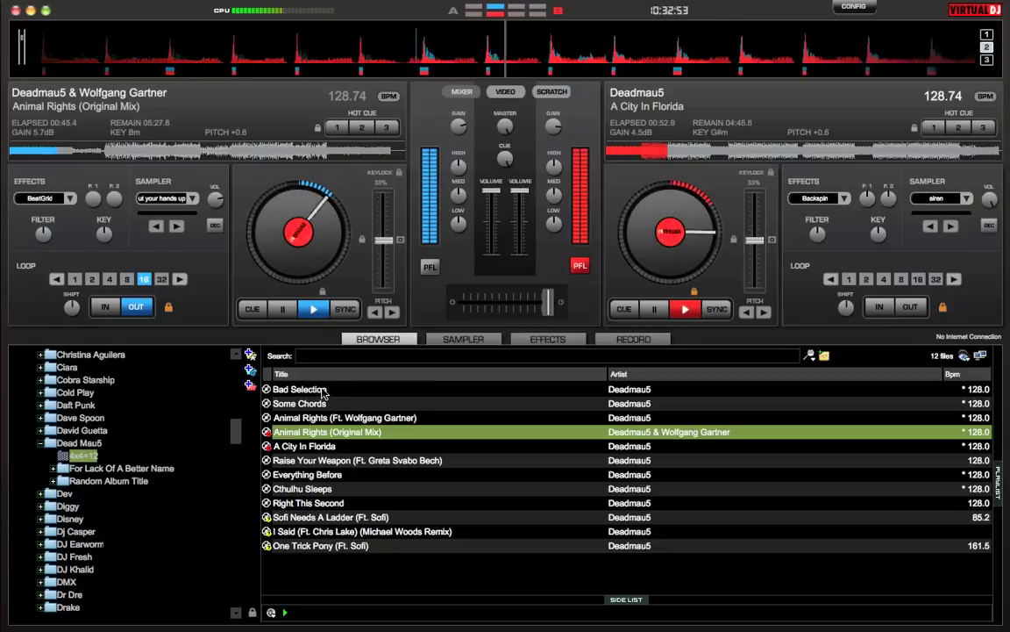
click(323, 392)
drag(323, 392, 311, 292)
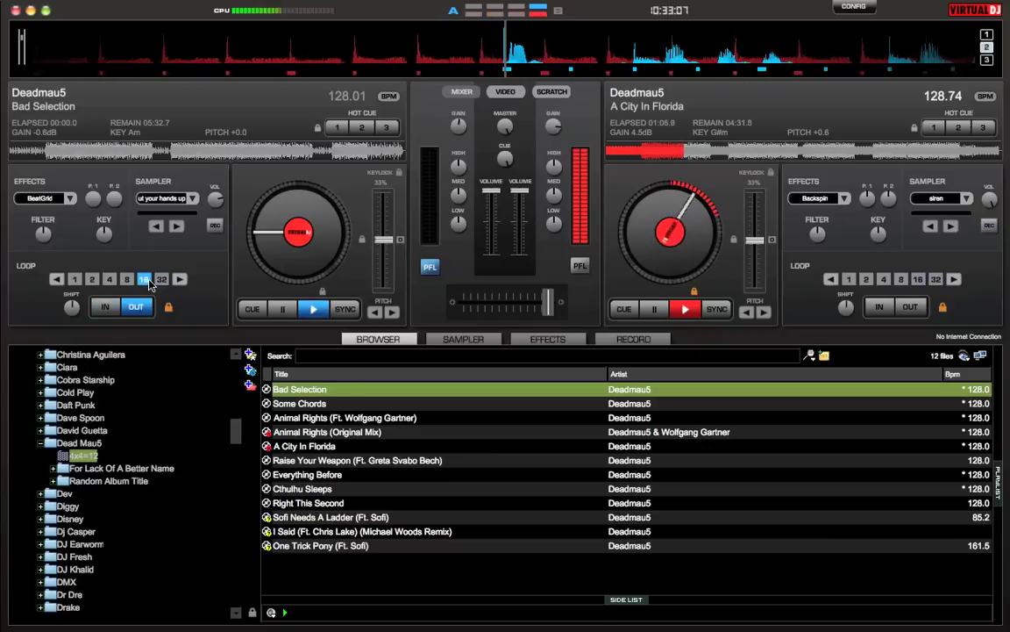
Play Bad Selection on deck A in a 16-beat loop and sync it to deck B's tempo.
click(151, 282)
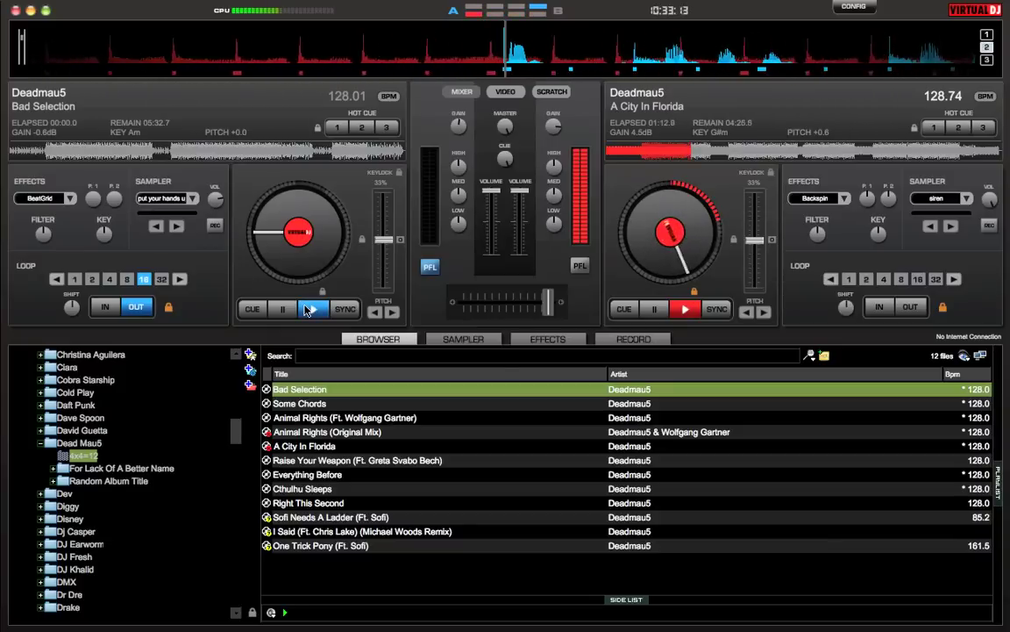
click(309, 309)
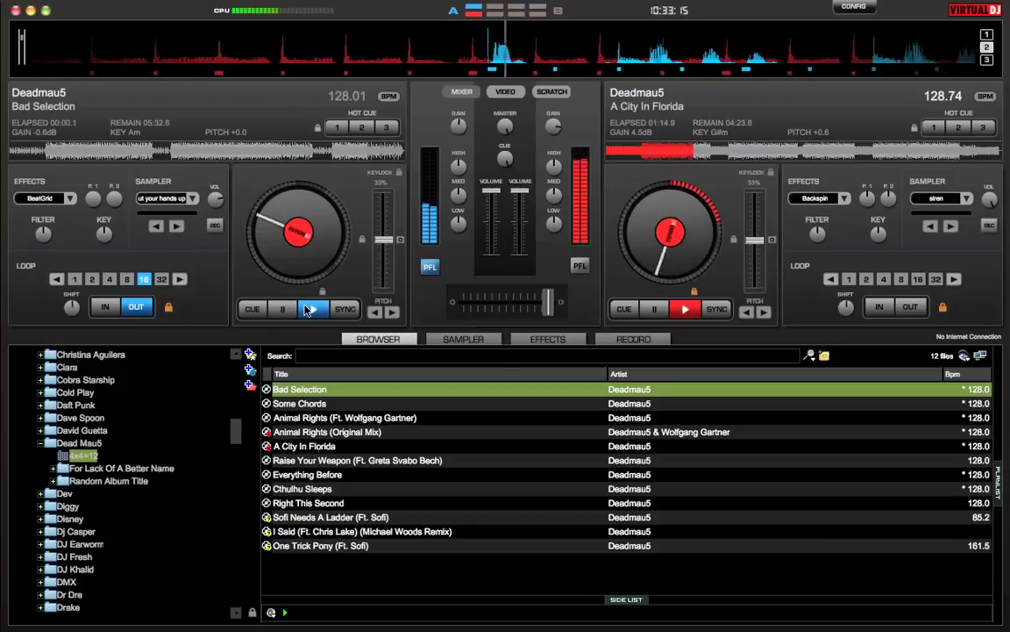
click(345, 309)
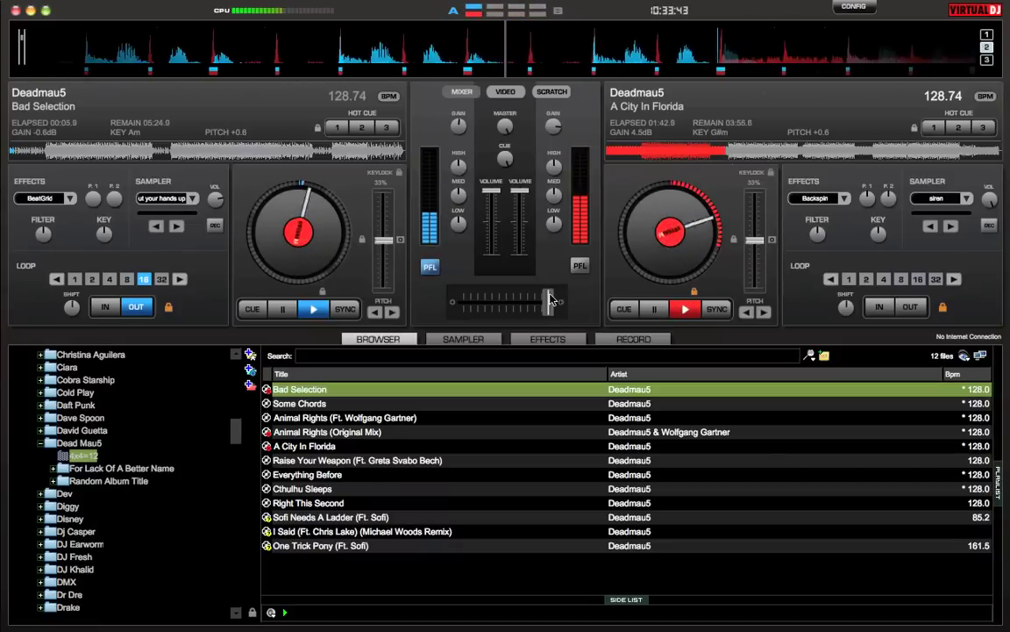
Bring the crossfader to the centre and set the gain to 3.5 dB on deck A and 0.4 dB on deck B.
drag(551, 301, 507, 303)
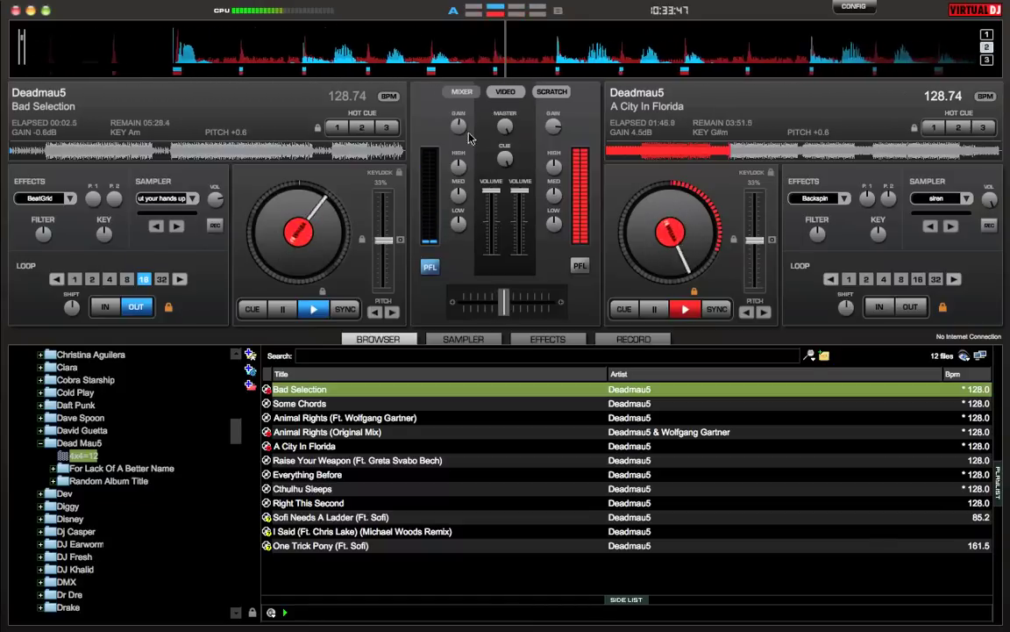
drag(459, 128, 484, 92)
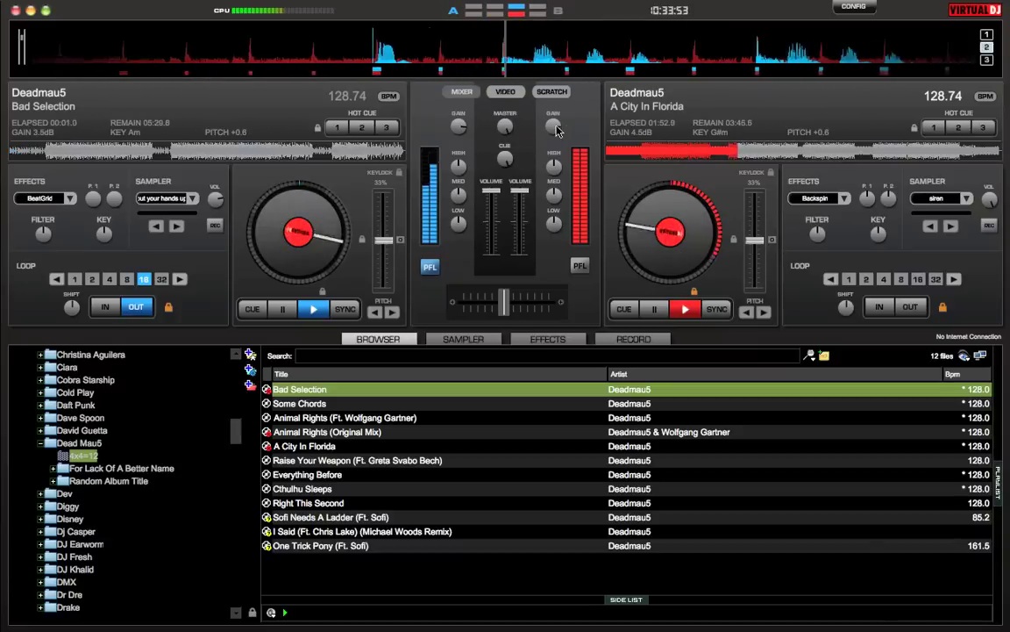
drag(554, 127, 549, 169)
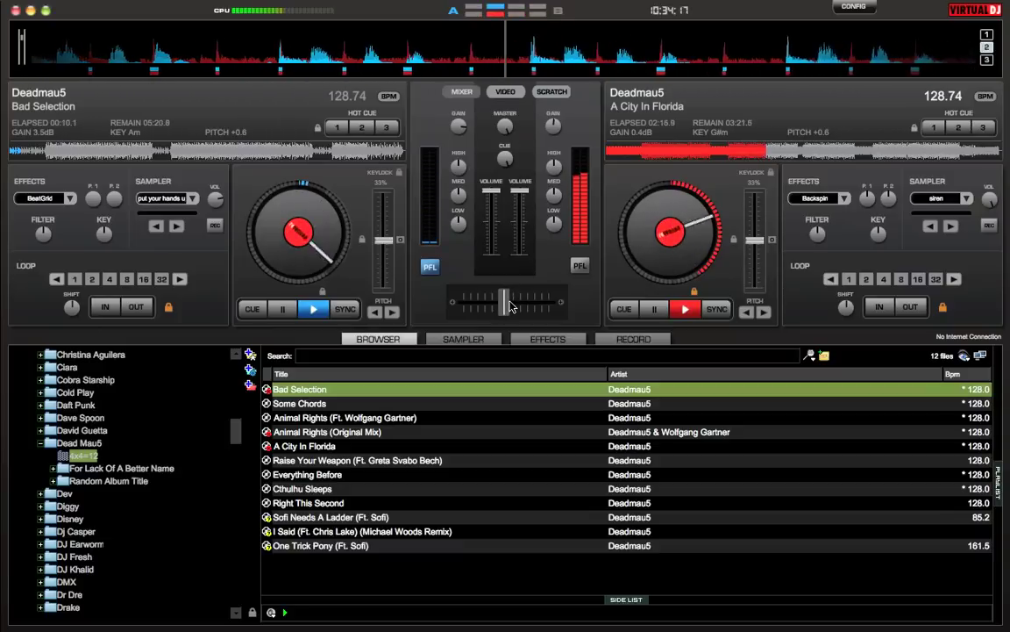
Fade gradually from deck B fully to deck A with the crossfader, and pause both decks.
drag(508, 305, 502, 304)
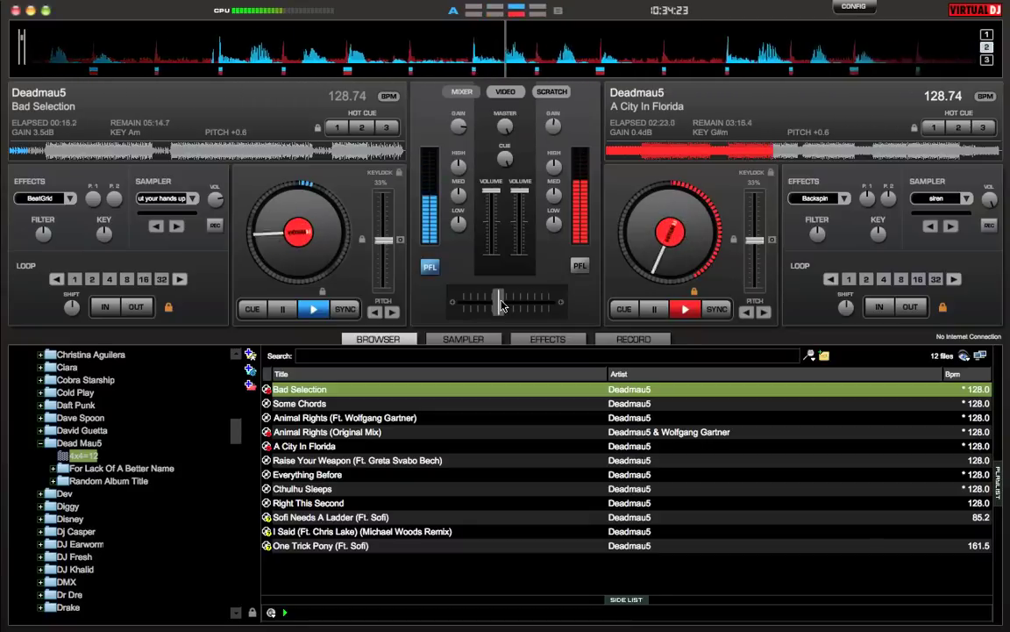
drag(502, 303, 496, 302)
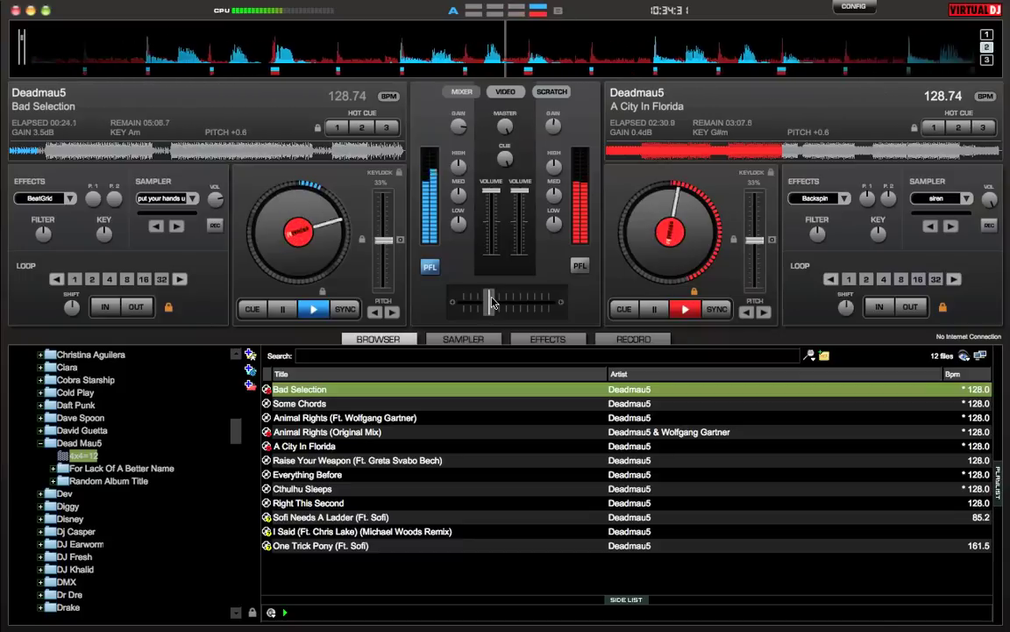
drag(493, 302, 462, 303)
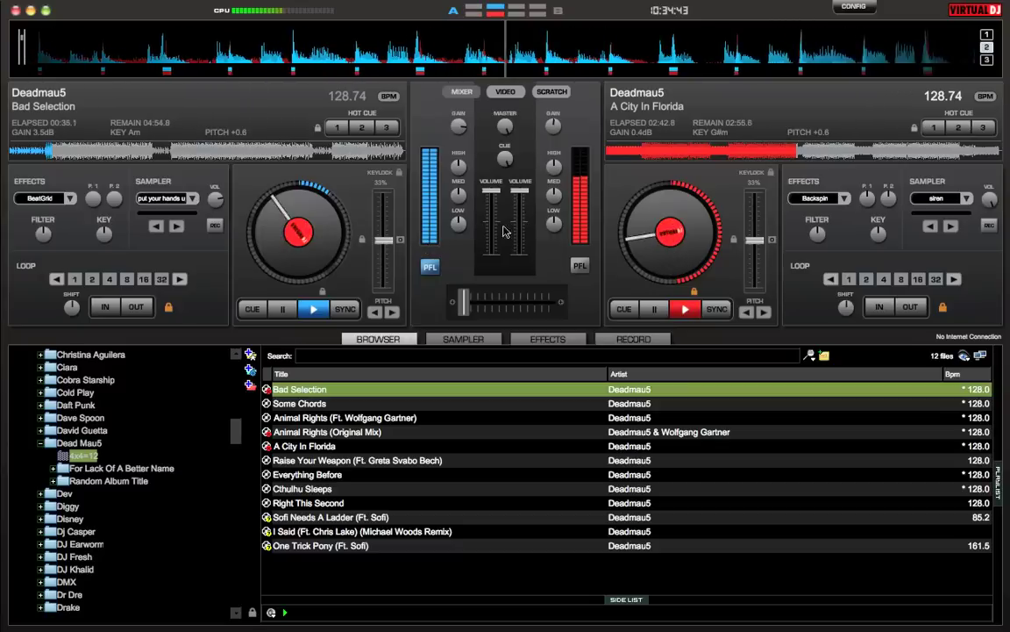
click(650, 307)
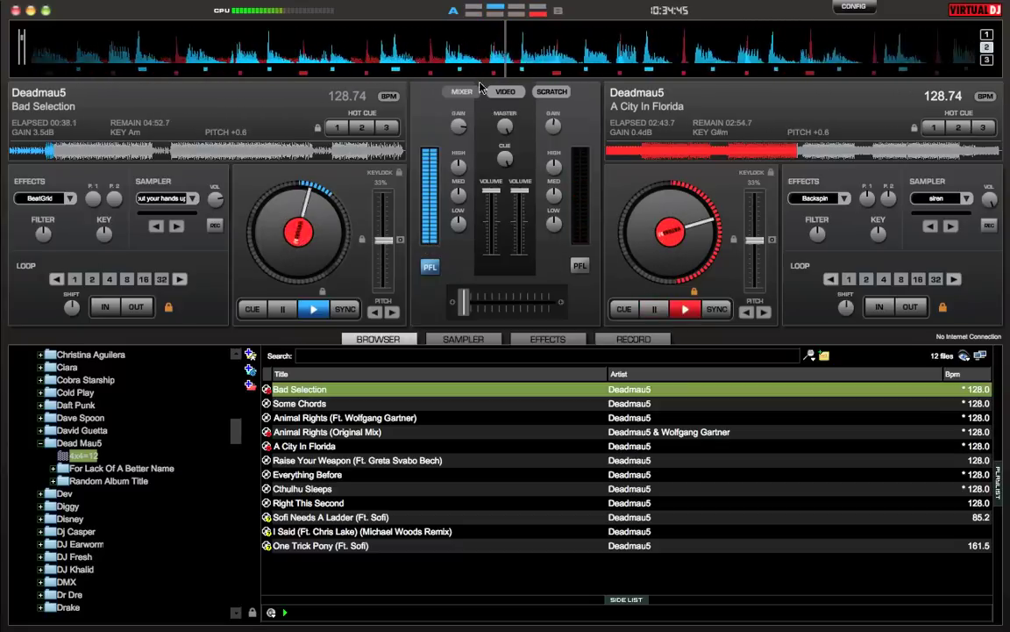
click(279, 312)
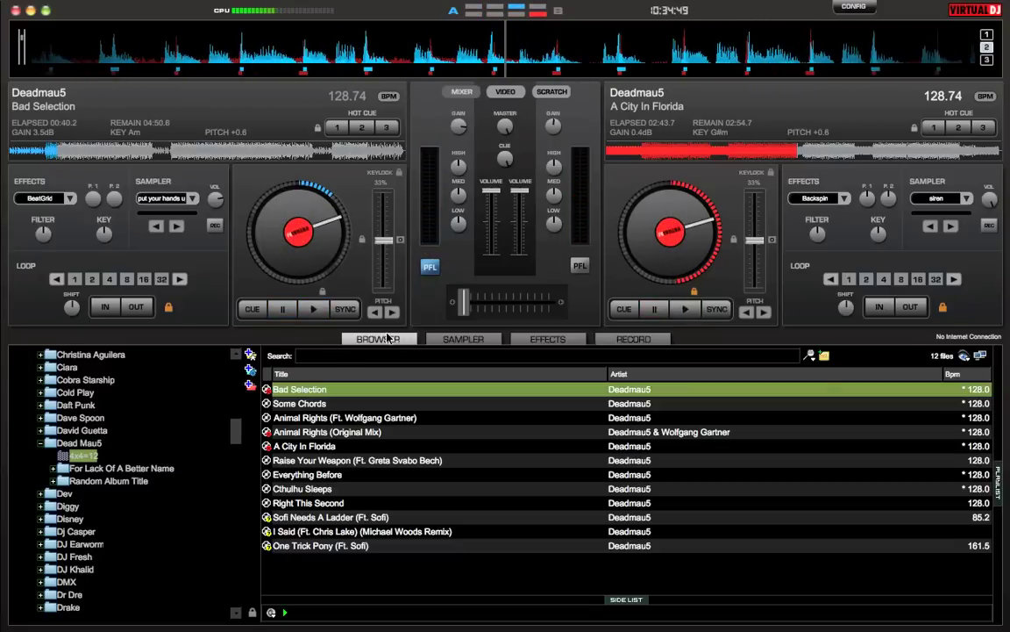